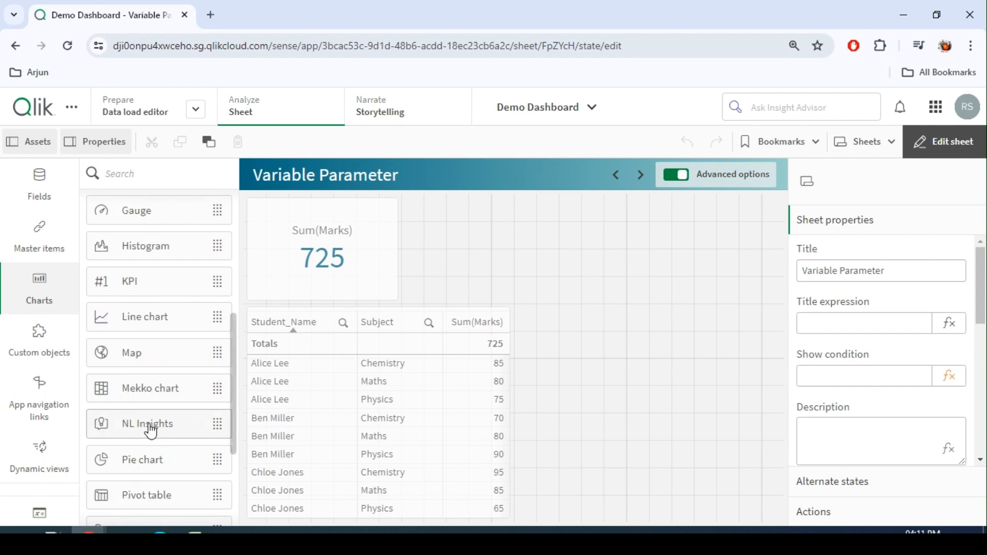
# Add a KPI chart to the sheet beside the Sum(Marks) KPI.
pyautogui.scroll(-3, 171, 353)
pyautogui.scroll(8, 153, 404)
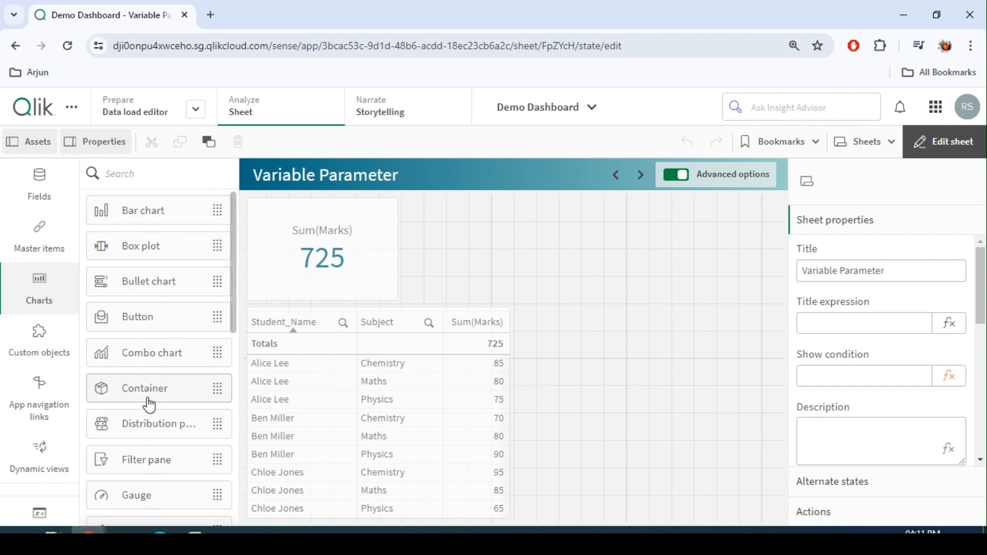
pyautogui.scroll(-8, 149, 404)
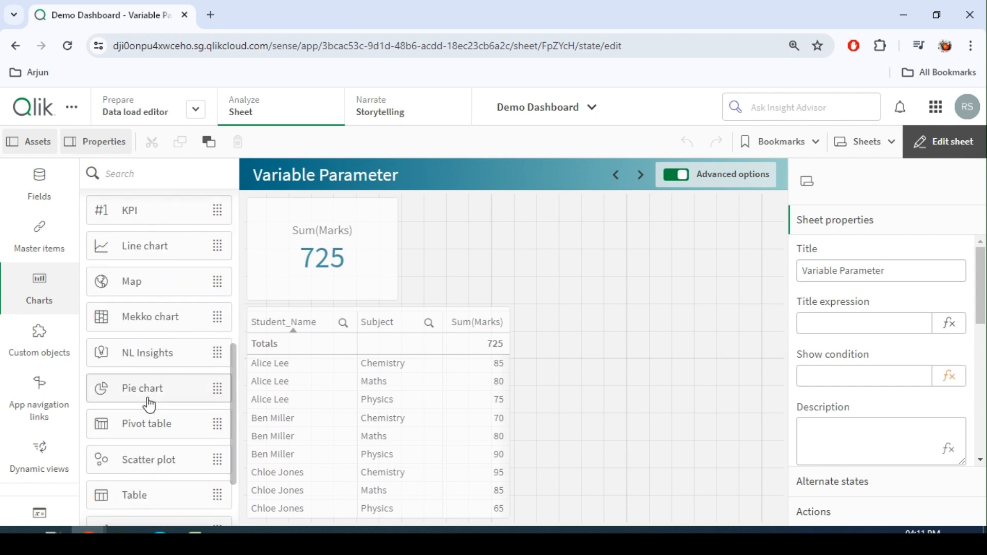
pyautogui.scroll(6, 154, 402)
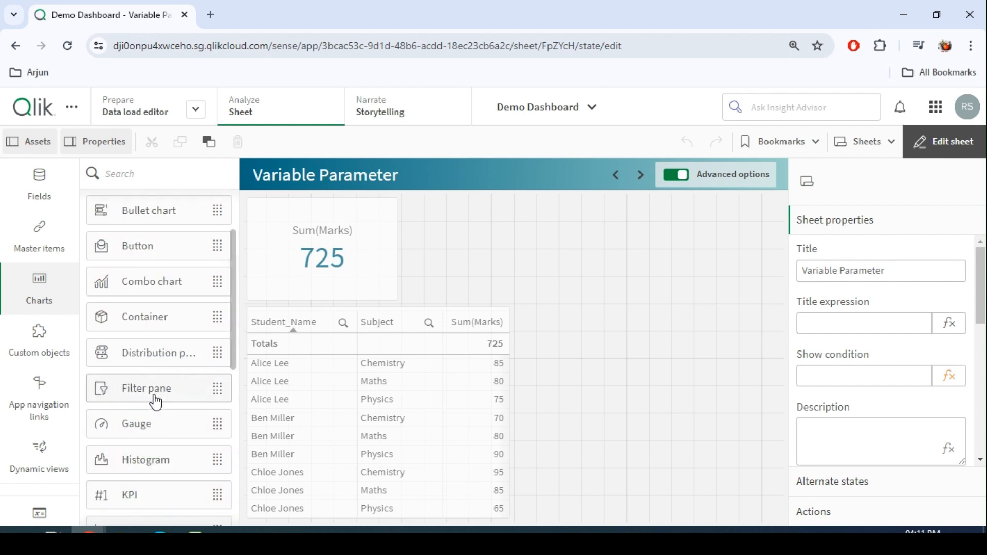
pyautogui.scroll(-3, 154, 399)
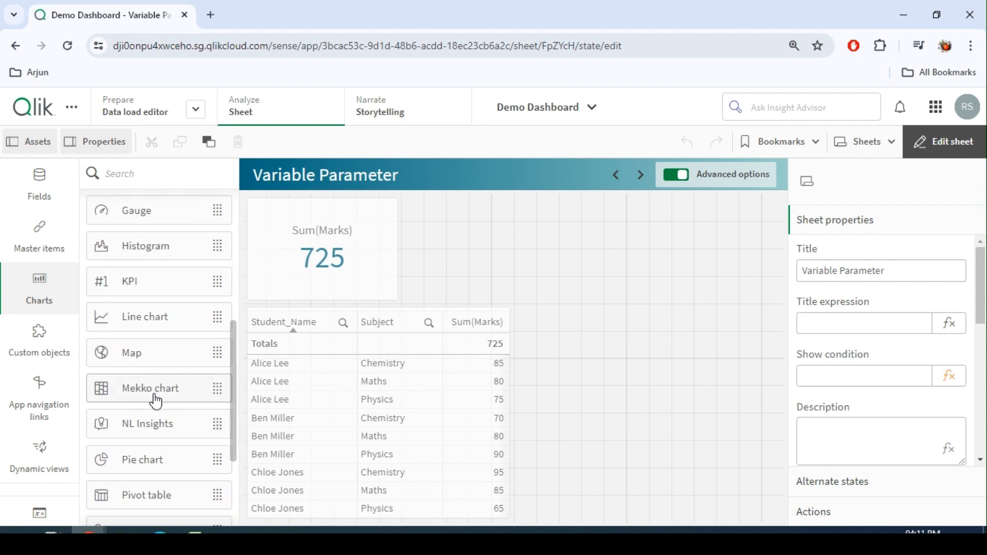
pyautogui.moveTo(138, 283); pyautogui.dragTo(449, 258)
pyautogui.click(868, 221)
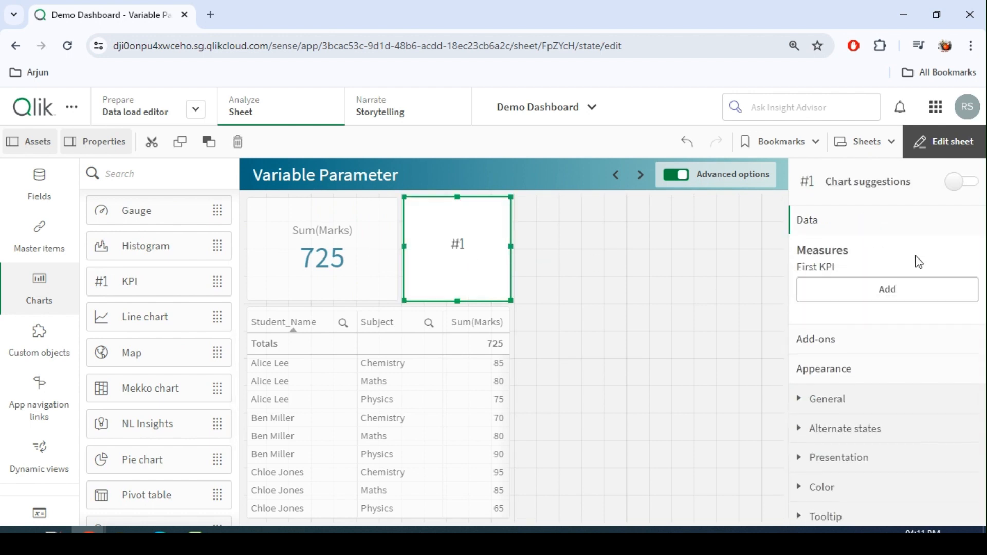
# Set the new KPI's measure expression to sum(2+5) and widen the KPI to 8 by 4 cells.
pyautogui.click(912, 289)
pyautogui.click(766, 192)
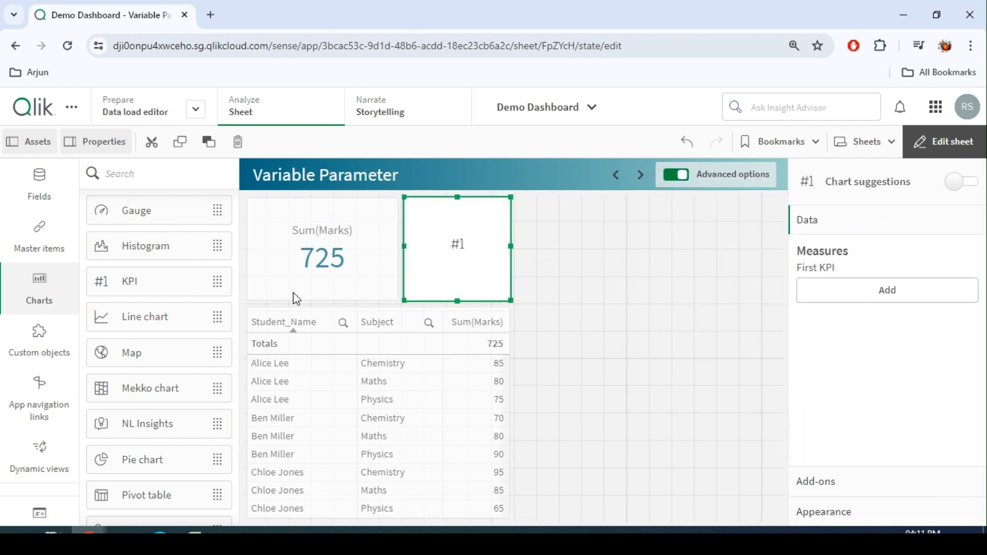
pyautogui.write('sum')
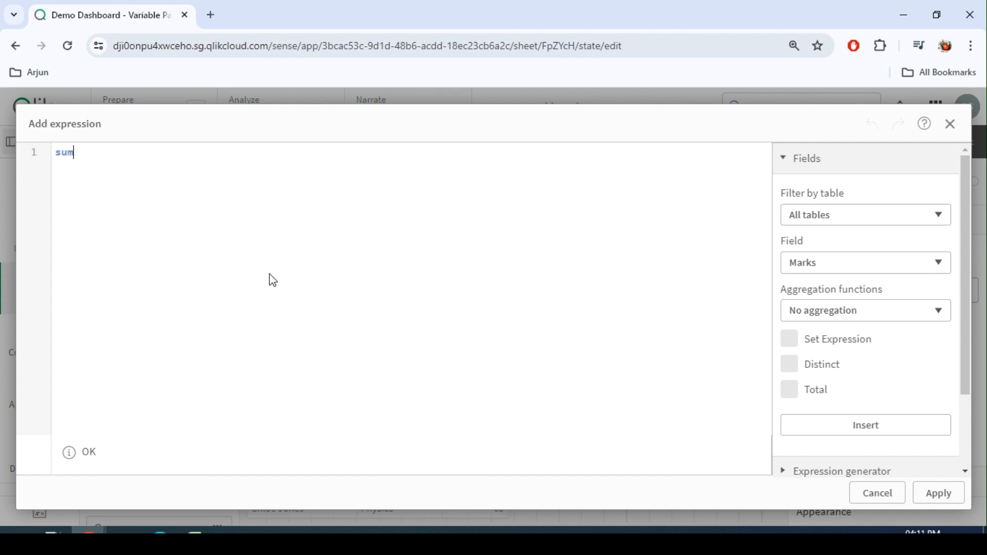
pyautogui.write('(2')
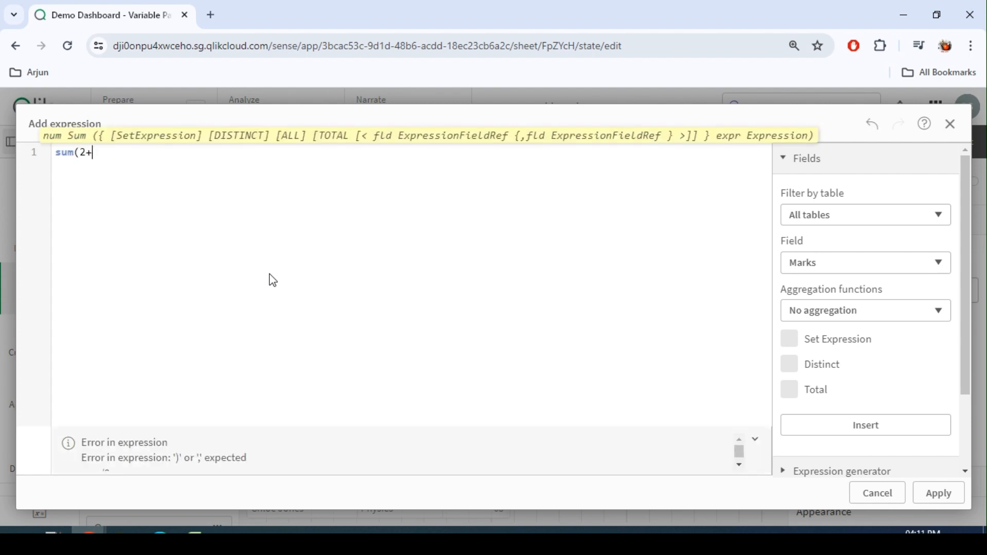
pyautogui.write('+5)')
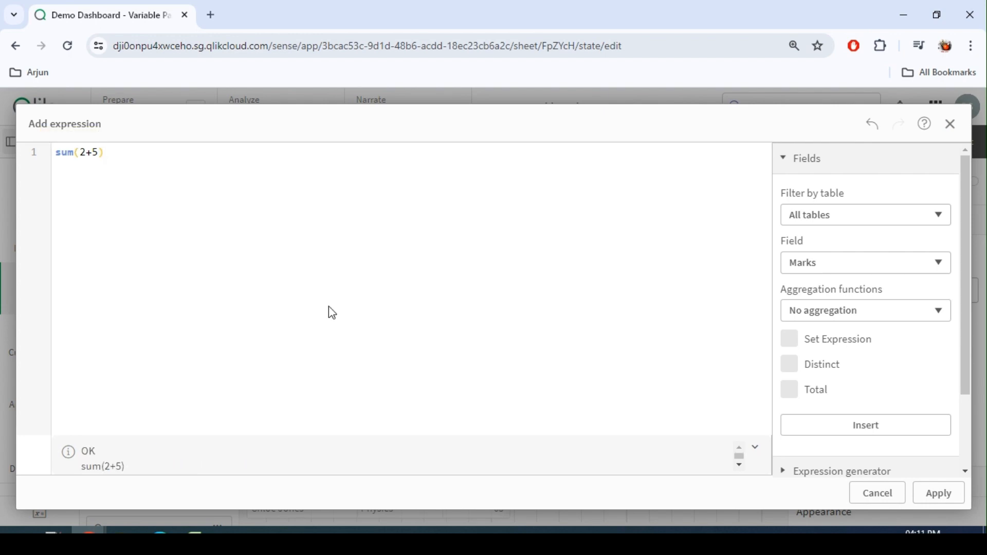
pyautogui.click(939, 493)
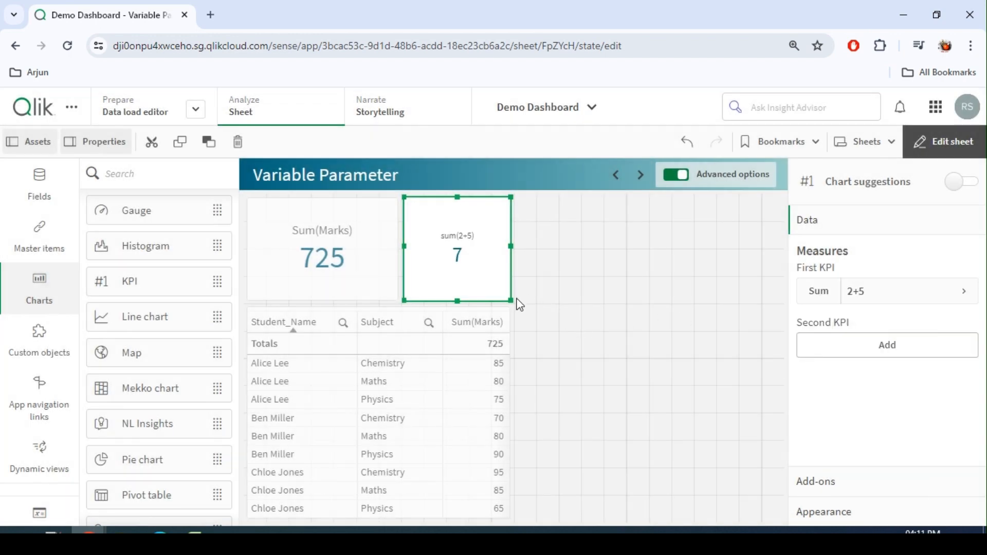
pyautogui.moveTo(531, 301); pyautogui.dragTo(578, 301)
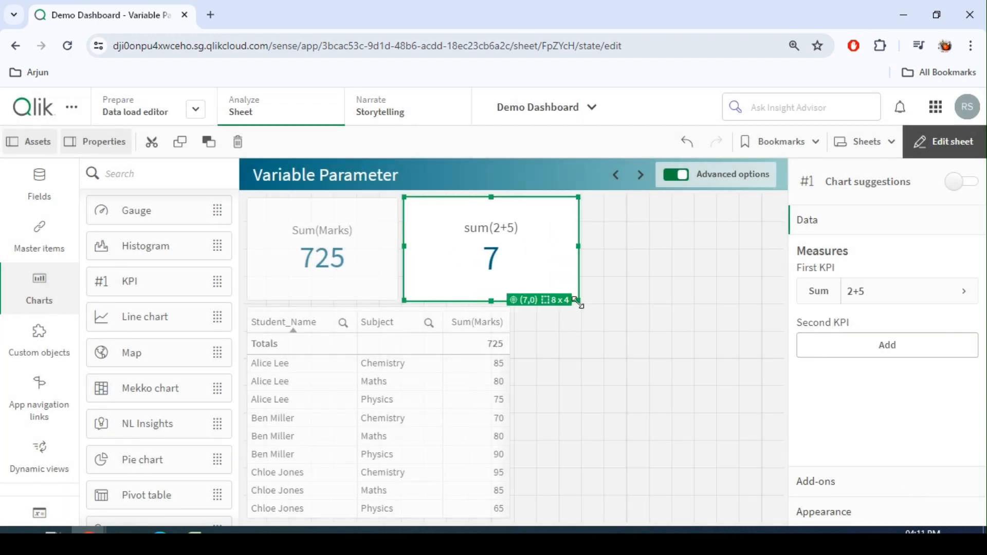
# Inspect the app's variables list and the KPI's measure expression field.
pyautogui.click(40, 514)
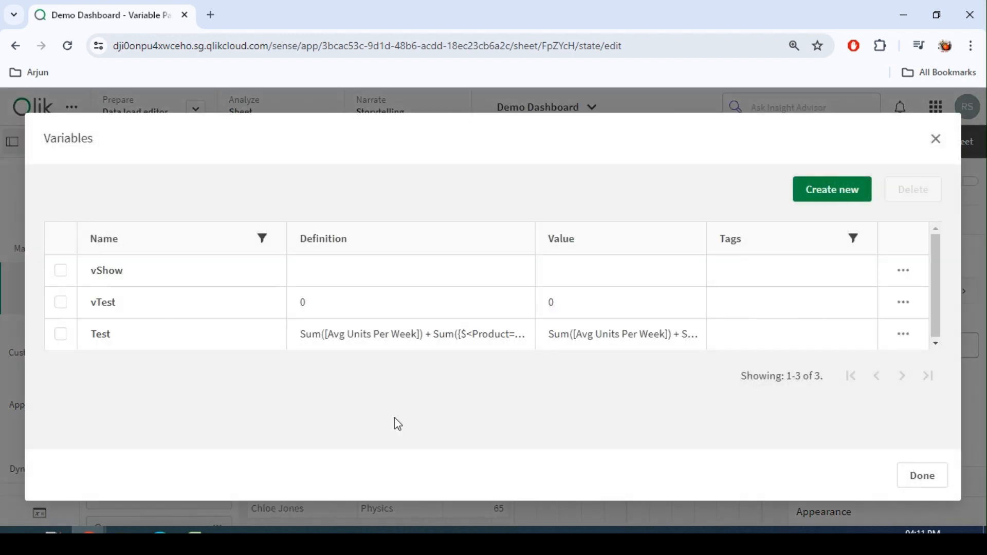
pyautogui.click(922, 475)
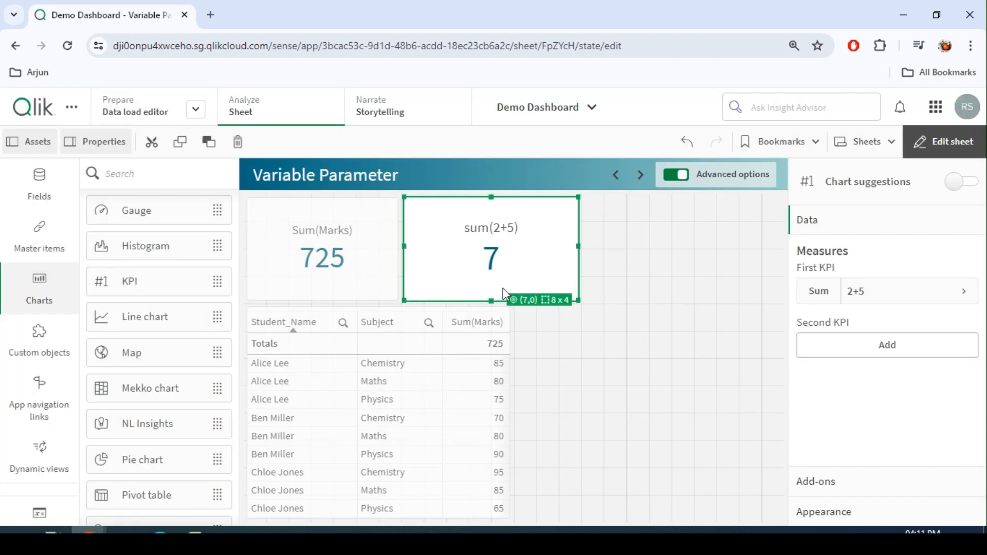
pyautogui.click(884, 293)
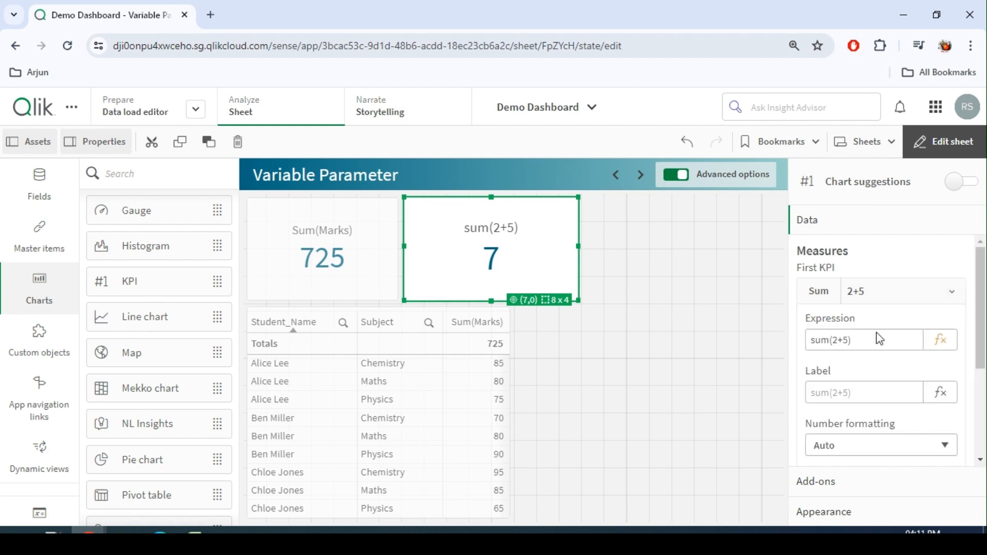
pyautogui.click(838, 339)
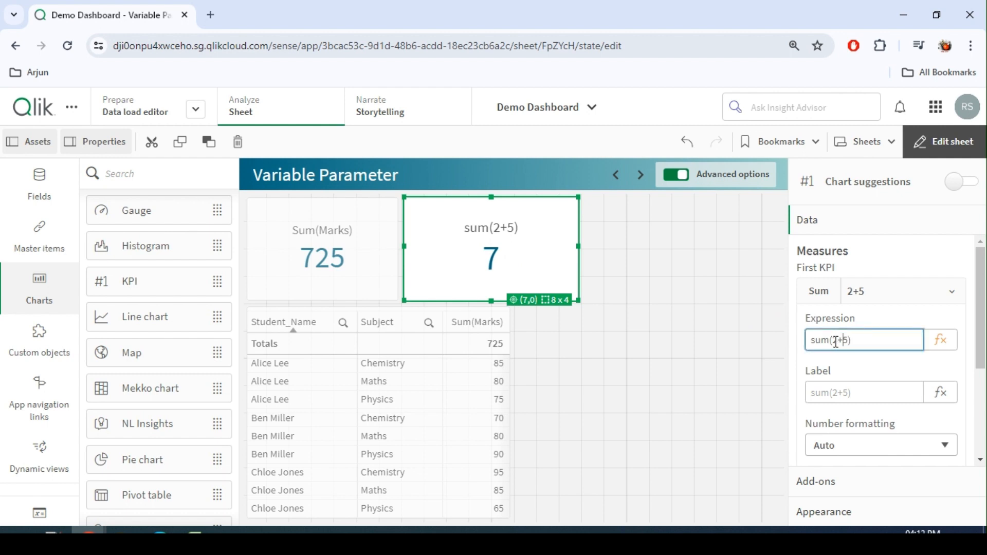
pyautogui.doubleClick(822, 341)
pyautogui.doubleClick(836, 340)
pyautogui.click(845, 341)
# Create a variable named vSum with the definition Sum($1+$2).
pyautogui.click(40, 514)
pyautogui.click(815, 194)
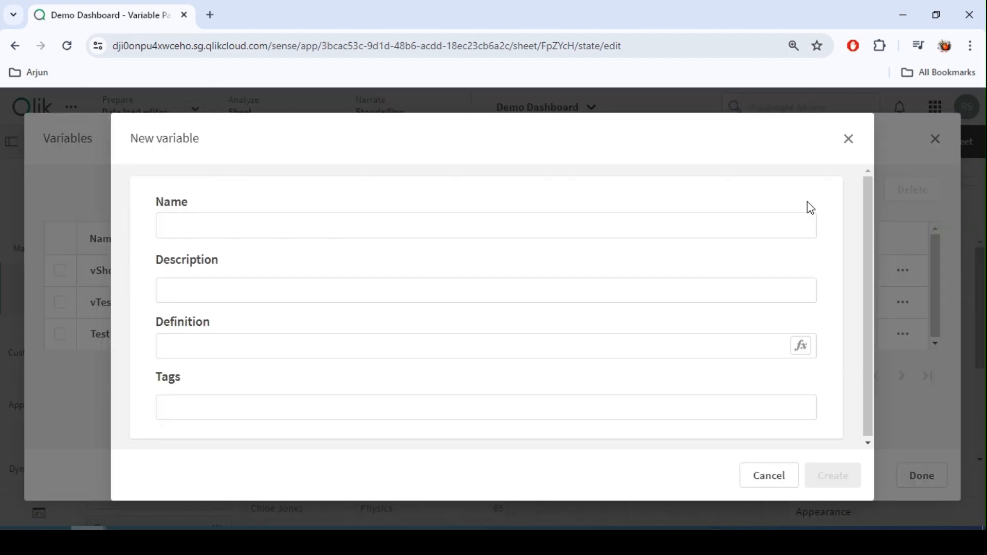
pyautogui.click(194, 232)
pyautogui.write('vs')
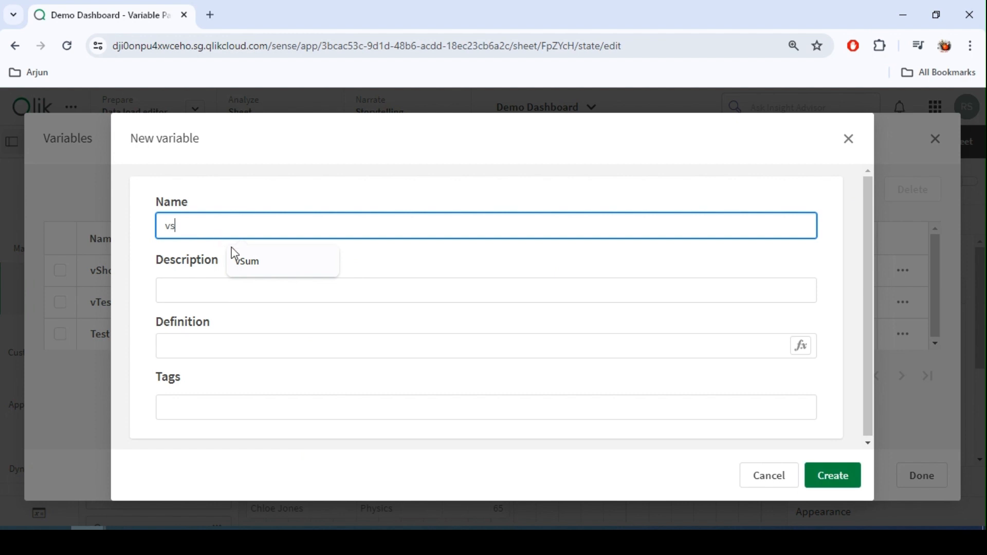
pyautogui.click(249, 260)
pyautogui.click(217, 352)
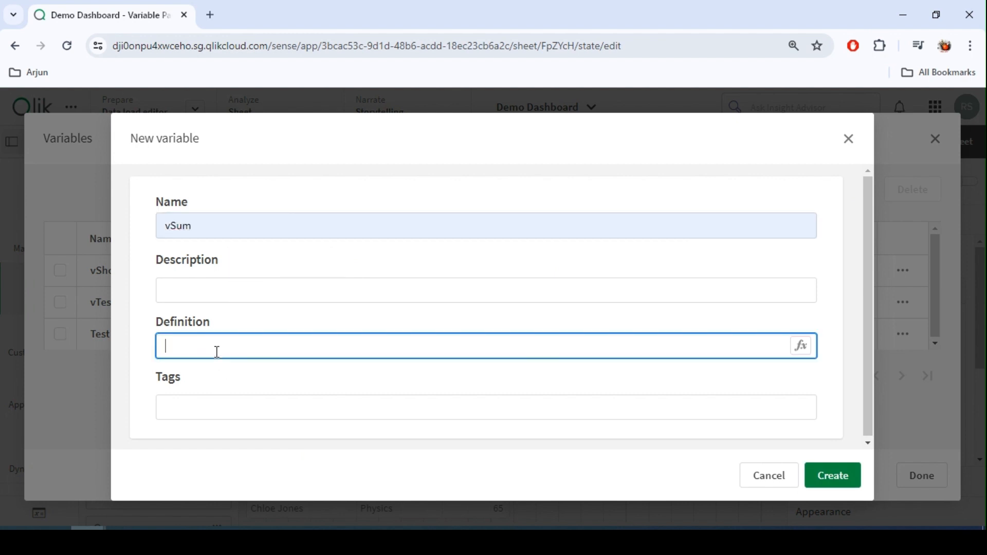
pyautogui.write('Sum($1+$2')
pyautogui.click(837, 474)
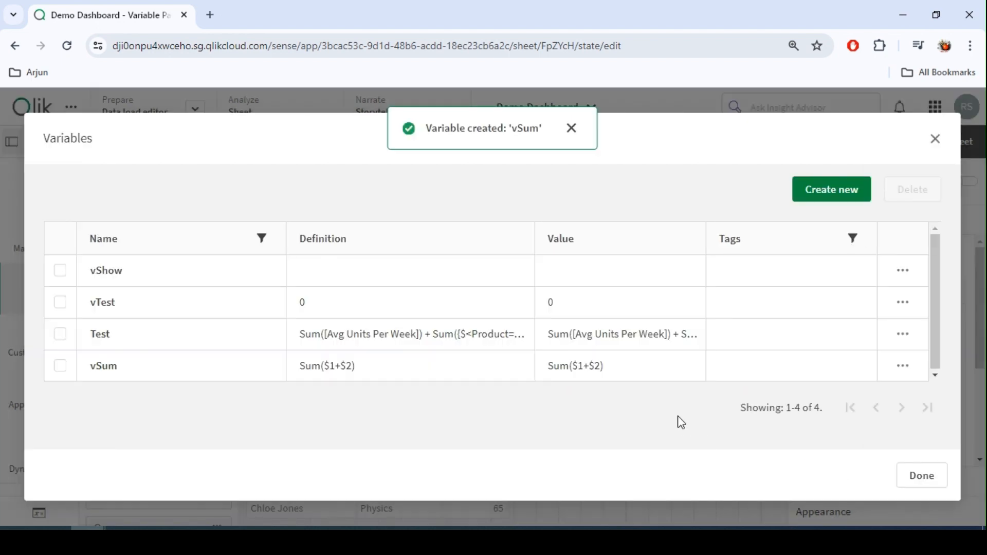
pyautogui.click(915, 474)
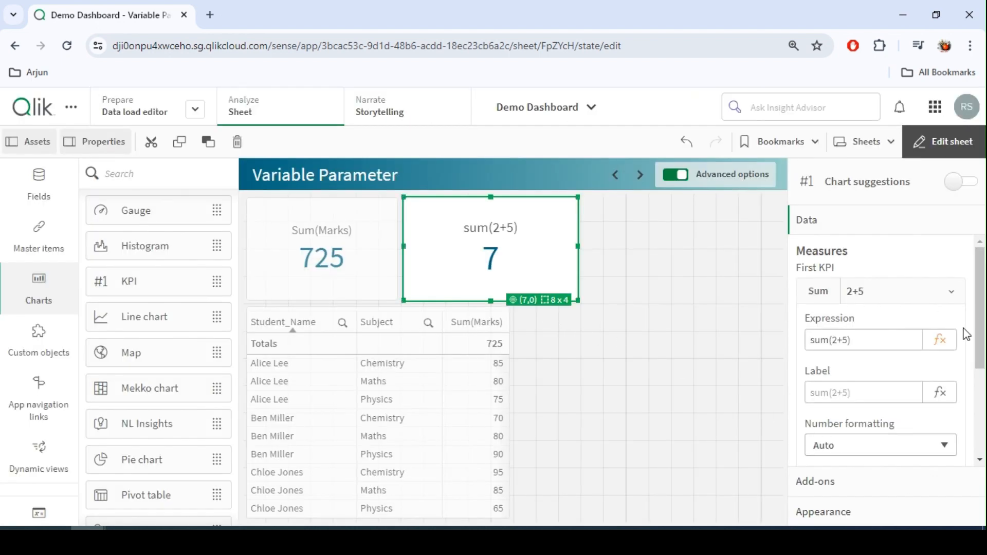
# Replace the KPI's measure expression with $(vSum(3,5)), calling the variable with parameters 3 and 5.
pyautogui.click(940, 341)
pyautogui.moveTo(131, 164); pyautogui.dragTo(22, 155)
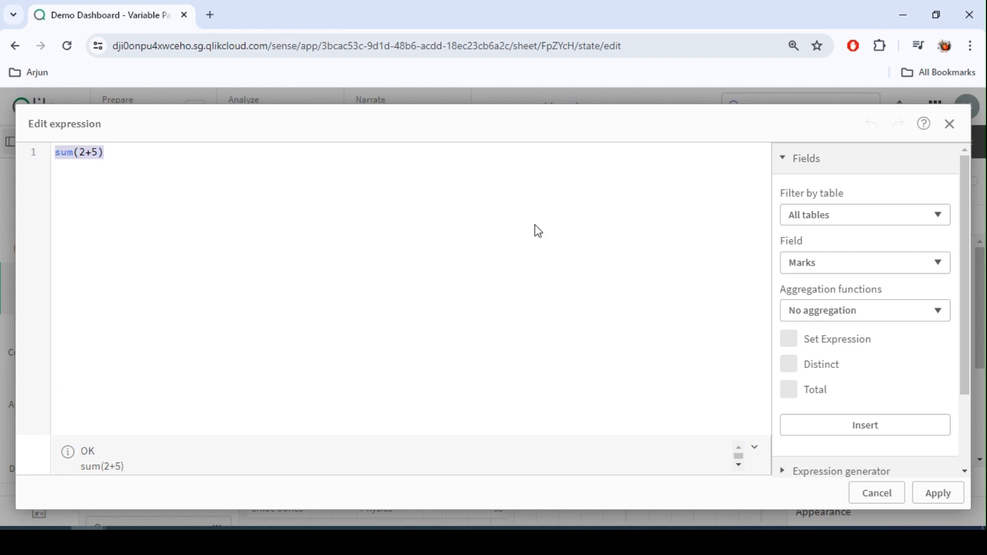
pyautogui.write('vSum(')
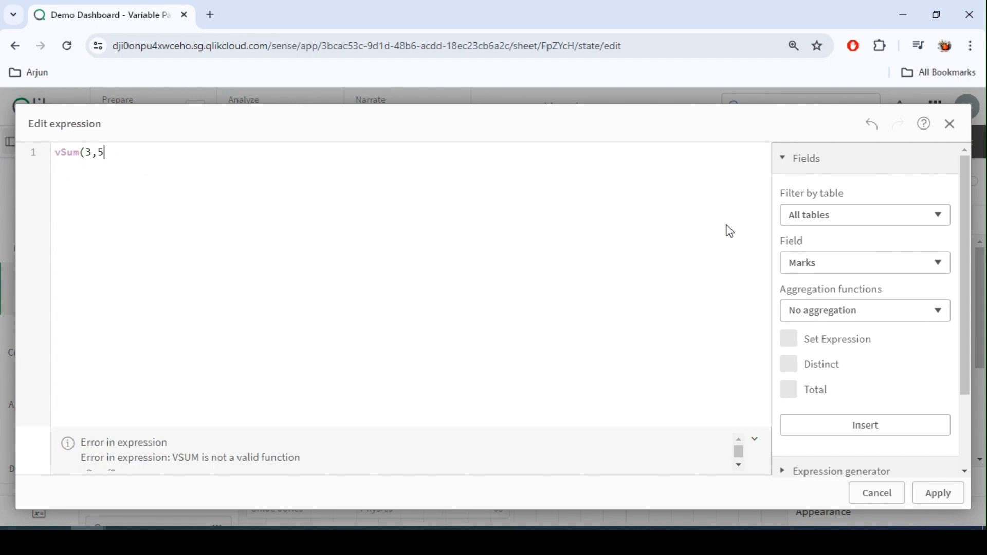
pyautogui.write('3,5)')
pyautogui.press('Home')
pyautogui.write('$*')
pyautogui.press('BackSpace')
pyautogui.write('(')
pyautogui.press('End')
pyautogui.write(')')
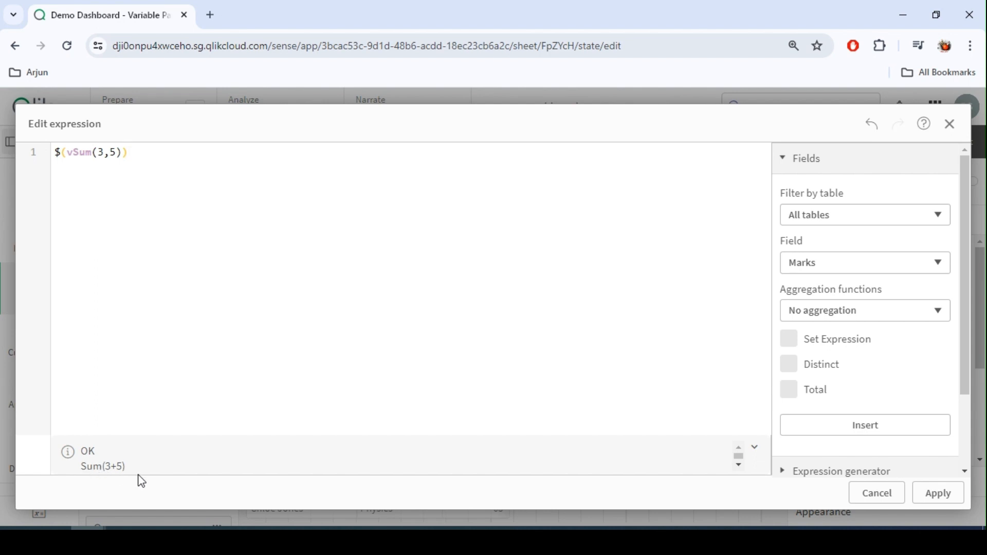
pyautogui.click(101, 155)
pyautogui.click(113, 153)
pyautogui.click(135, 154)
pyautogui.click(99, 153)
pyautogui.click(113, 153)
pyautogui.doubleClick(86, 151)
pyautogui.click(940, 496)
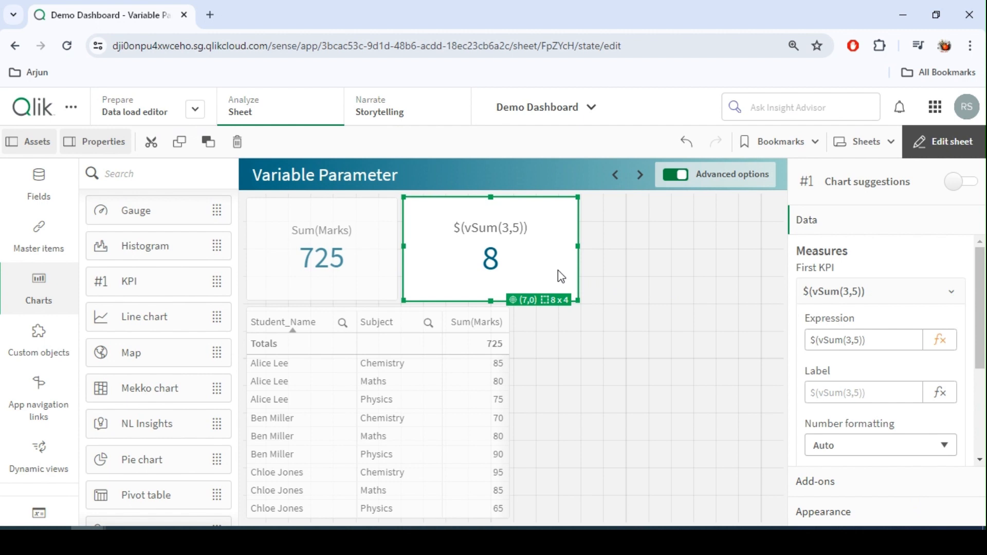
# Paste a copy of the KPI onto the sheet and change its expression to $(vSum(4,7)).
pyautogui.click(650, 235)
pyautogui.hotkey('ctrl', 'v')
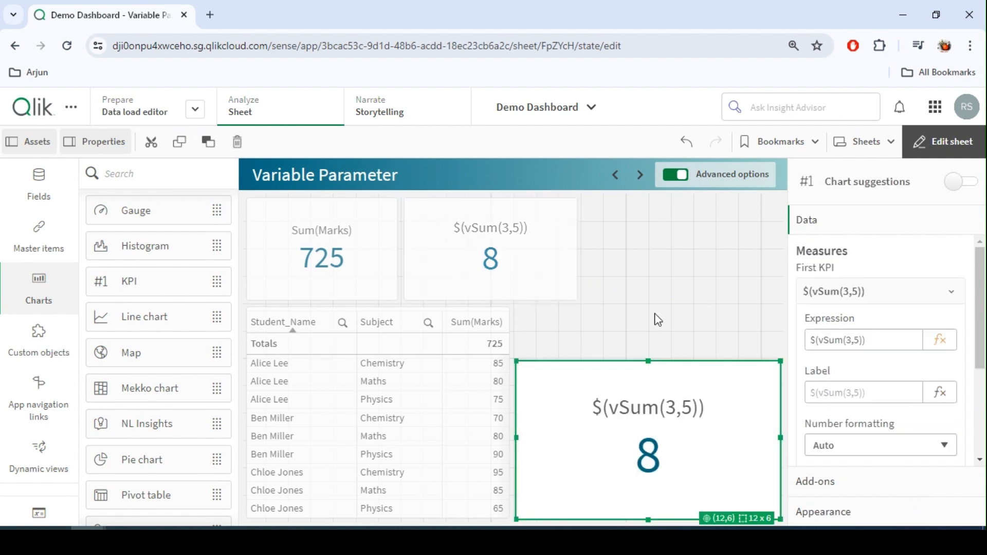
pyautogui.click(823, 341)
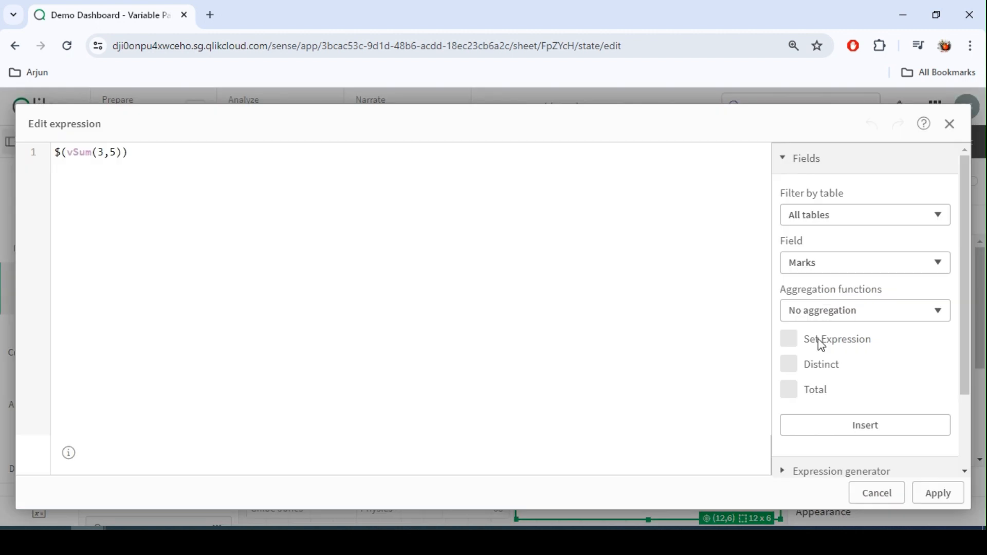
pyautogui.click(112, 153)
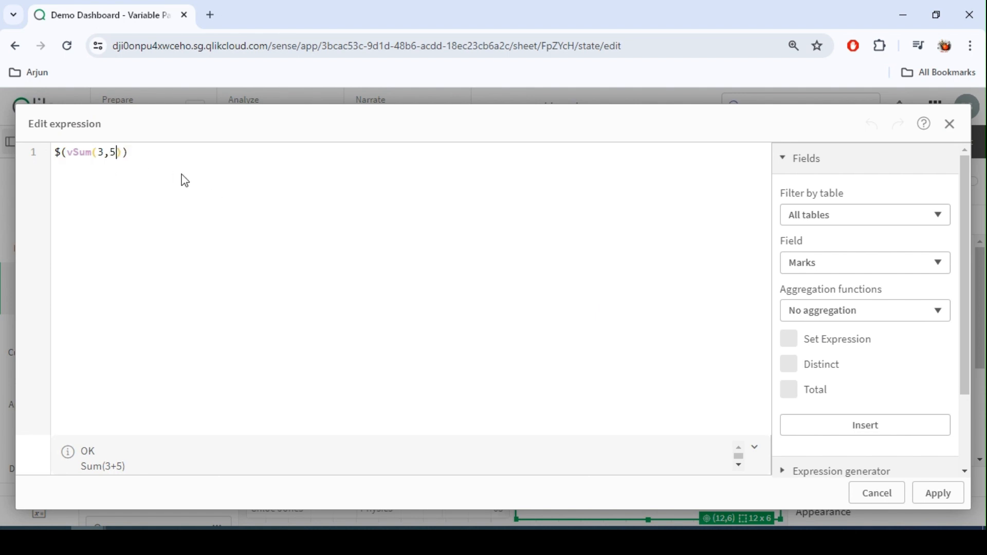
pyautogui.press('BackSpace')
pyautogui.press('BackSpace')
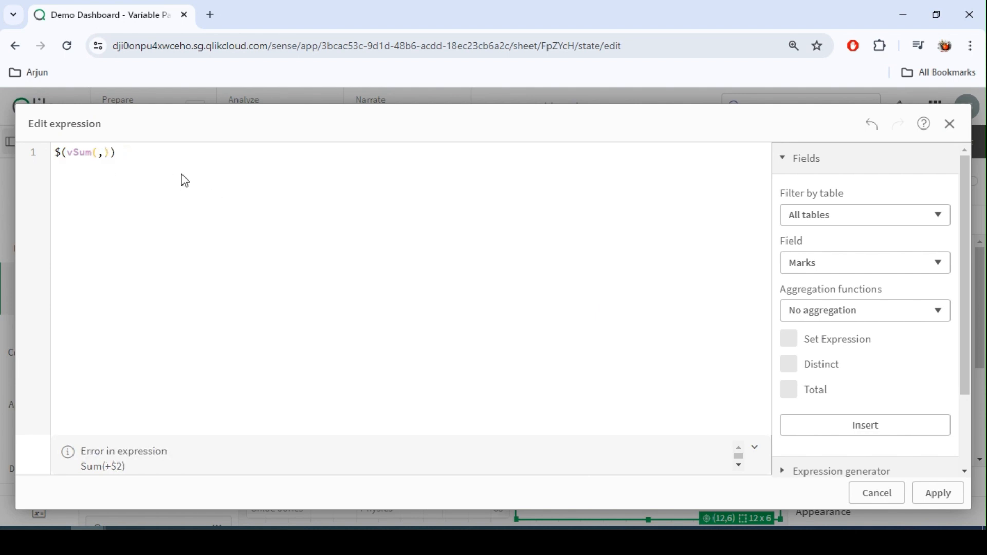
pyautogui.write('4')
pyautogui.press('Right')
pyautogui.write('7')
pyautogui.click(957, 492)
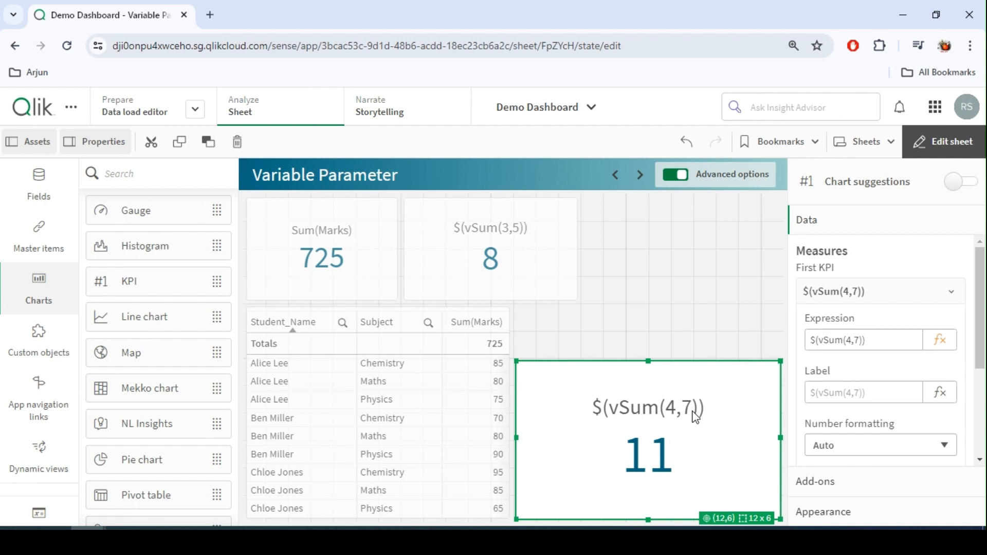
# Replace the two vSum KPIs with a new empty KPI next to the Sum(Marks) KPI, about 9 by 4 cells.
pyautogui.press('Delete')
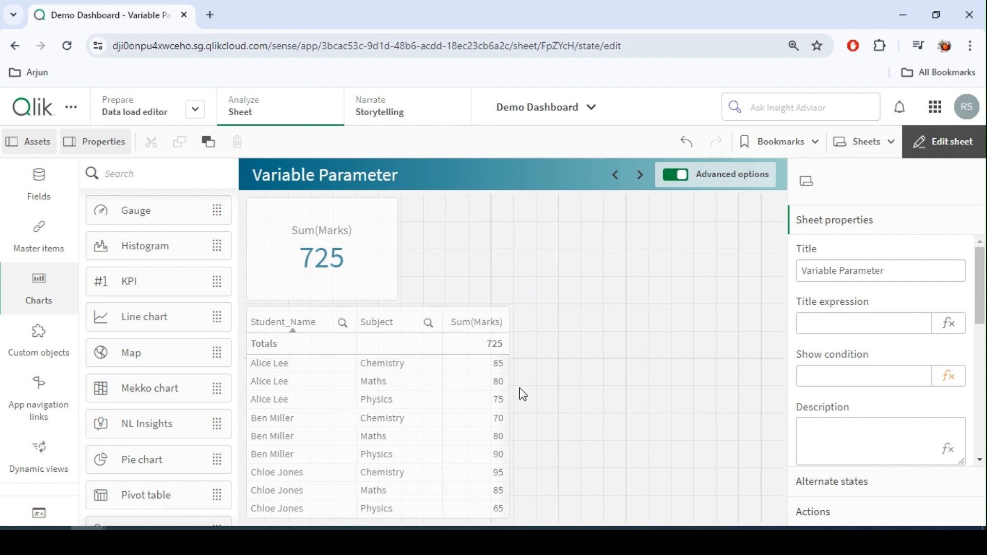
pyautogui.click(486, 323)
pyautogui.click(528, 377)
pyautogui.moveTo(131, 281); pyautogui.dragTo(484, 253)
pyautogui.moveTo(511, 302); pyautogui.dragTo(590, 308)
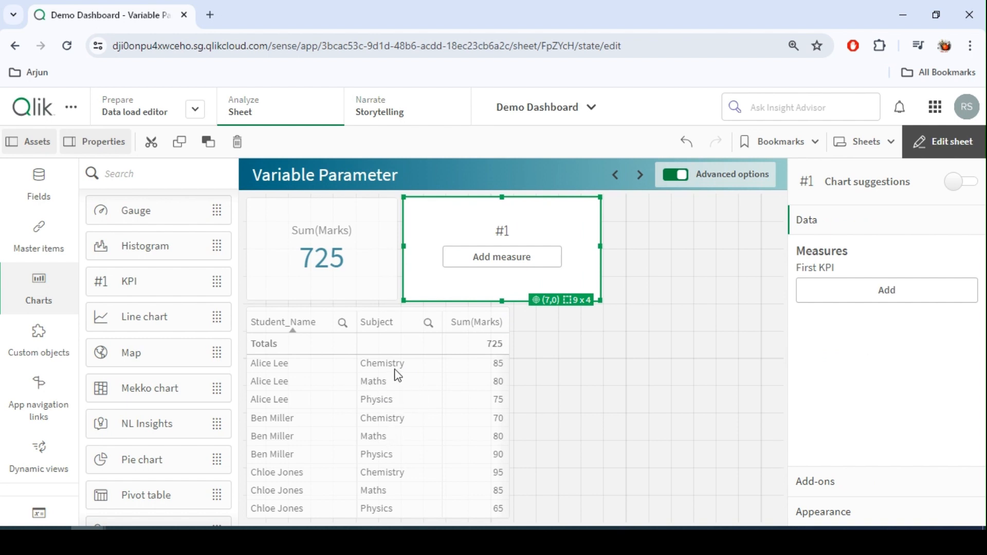
# Give the empty KPI the measure SUm({<Subject={"Chemistry"}>} Marks) in the expression editor, copying the expression before applying it.
pyautogui.click(869, 290)
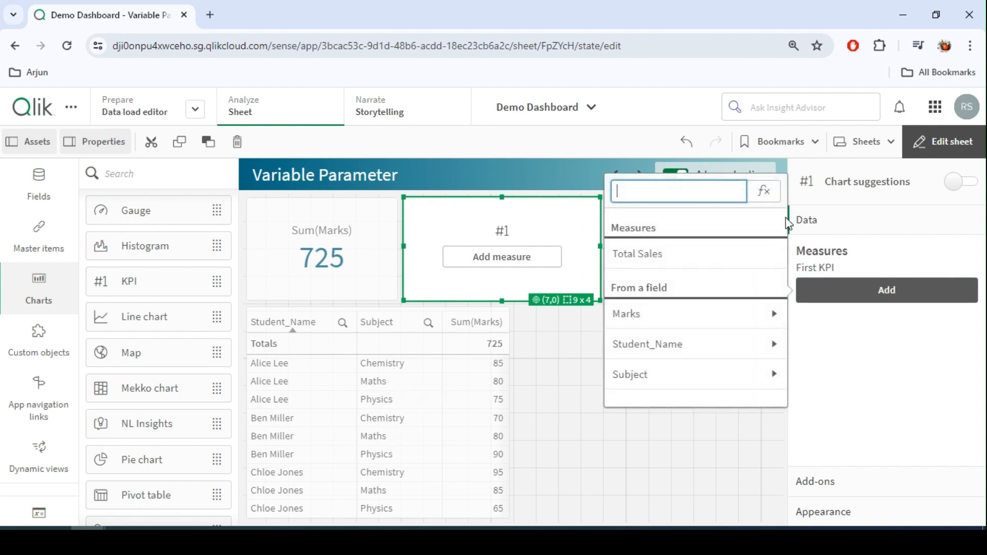
pyautogui.click(764, 193)
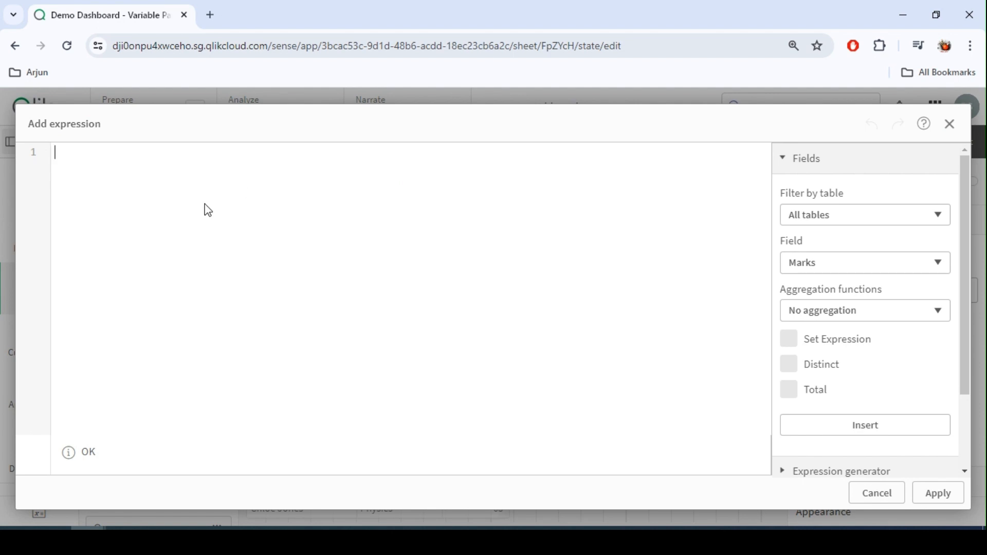
pyautogui.write('SUm(')
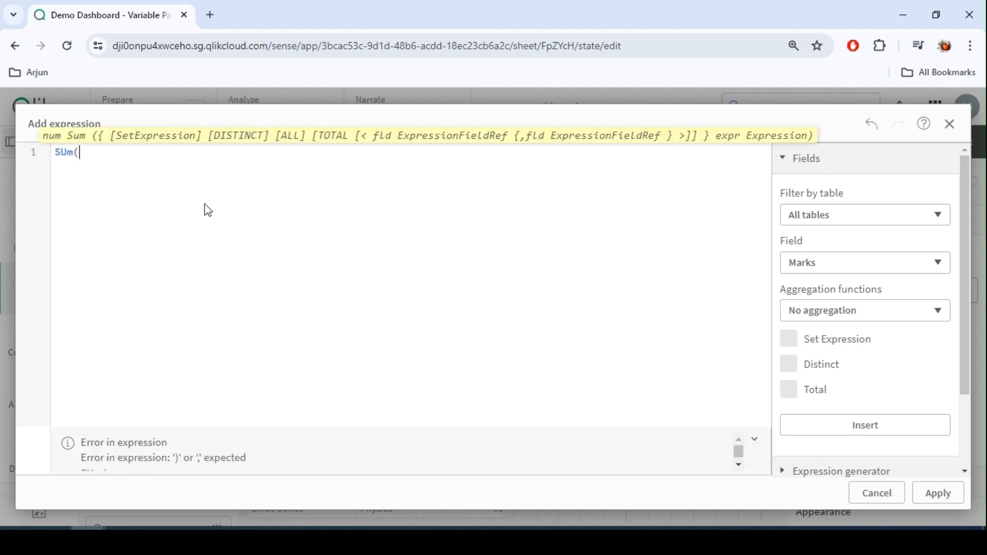
pyautogui.write(' Marks)')
pyautogui.press('Left')
pyautogui.press('Left')
pyautogui.press('Left')
pyautogui.press('Left')
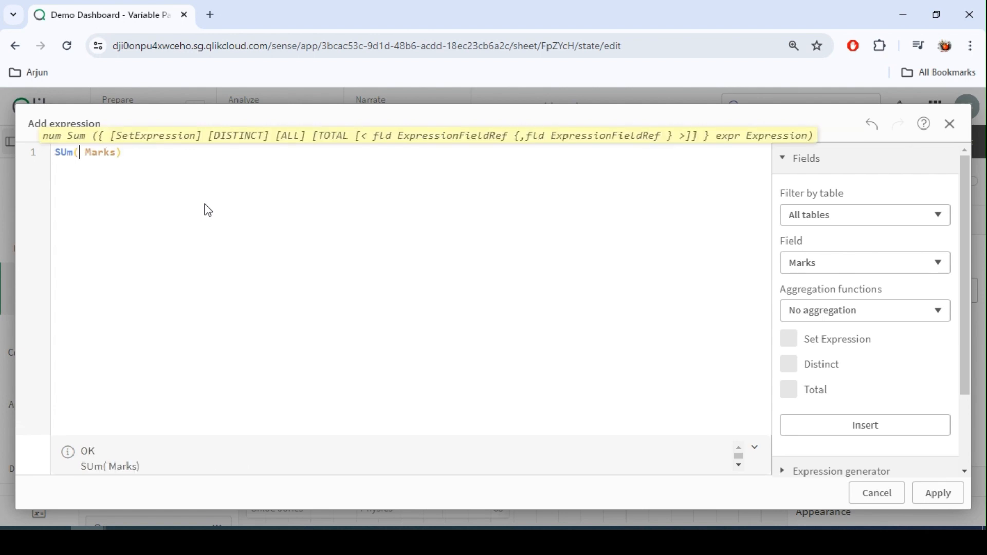
pyautogui.write('{}')
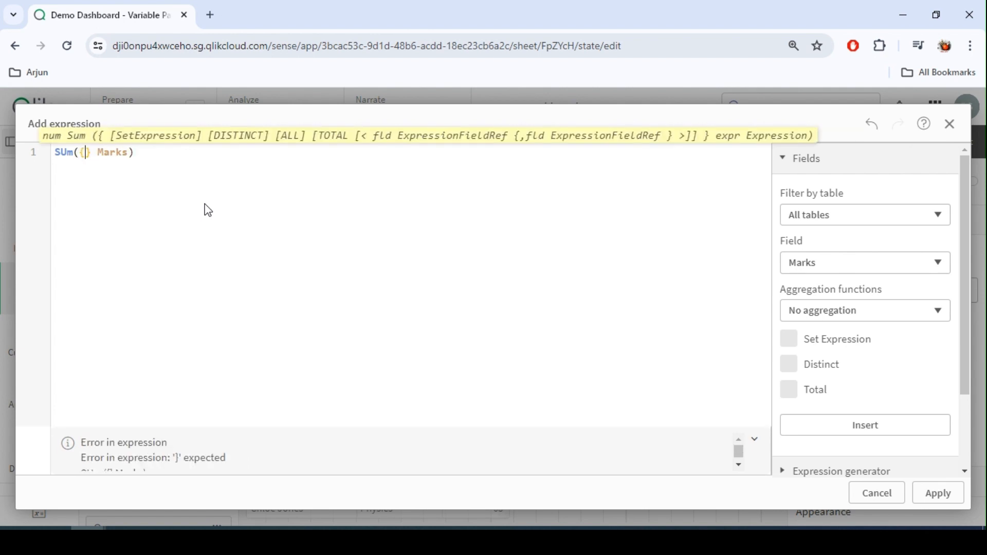
pyautogui.write('<Sub>')
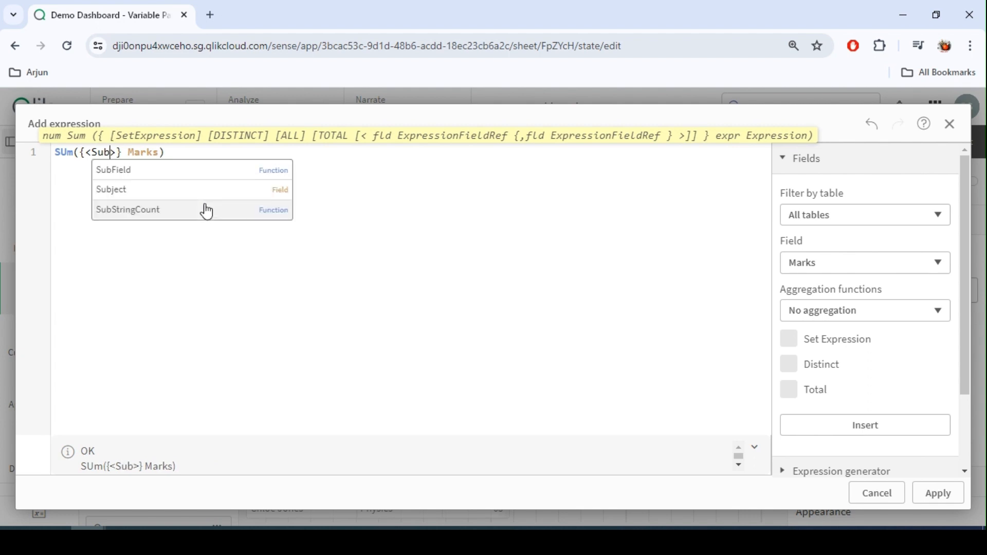
pyautogui.press('Up')
pyautogui.press('Return')
pyautogui.write('={')
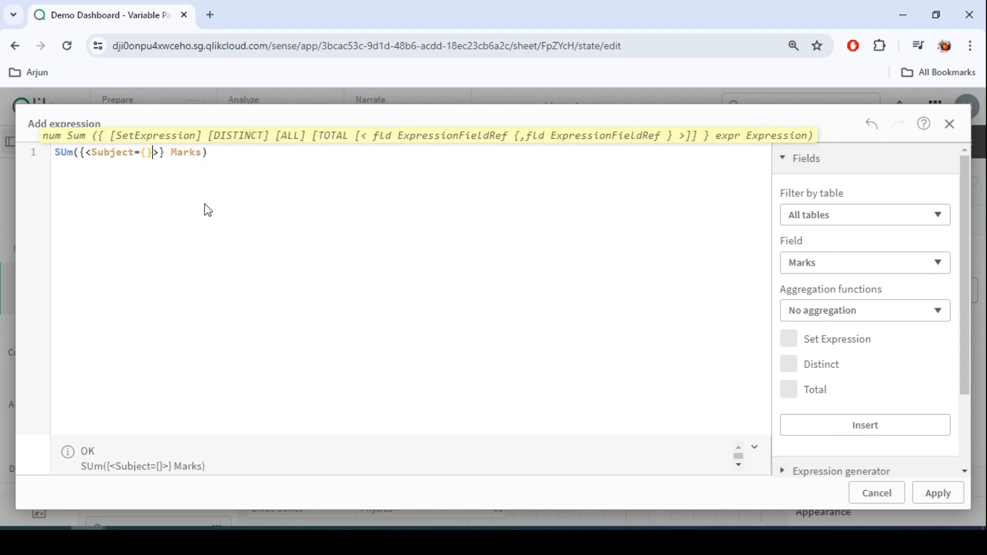
pyautogui.write('"')
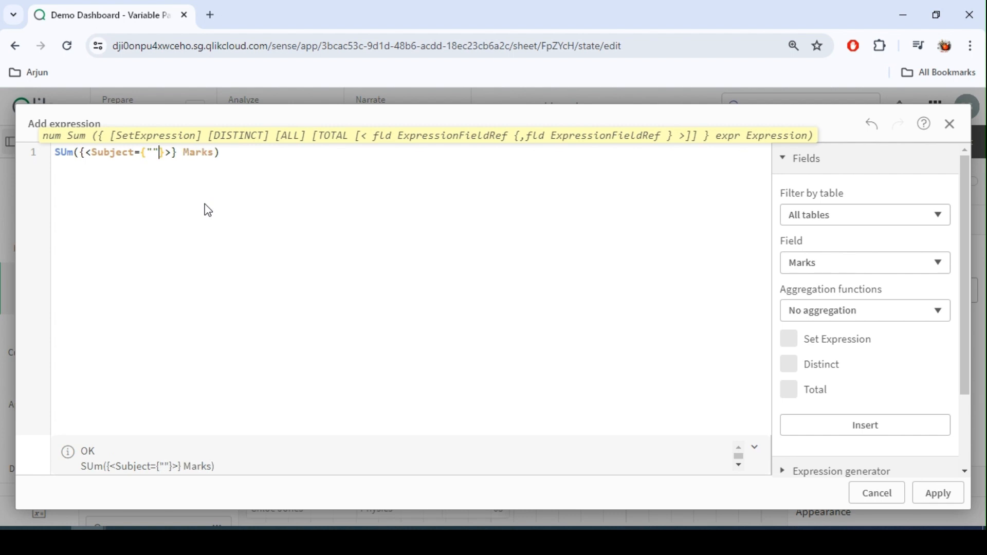
pyautogui.write('Chemis')
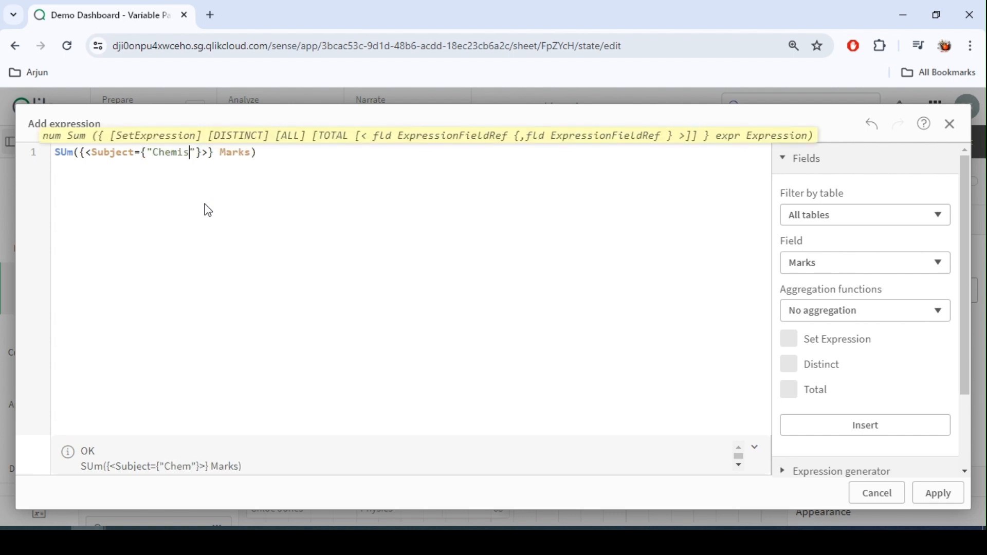
pyautogui.write('try')
pyautogui.hotkey('ctrl', 'a')
pyautogui.hotkey('ctrl', 'c')
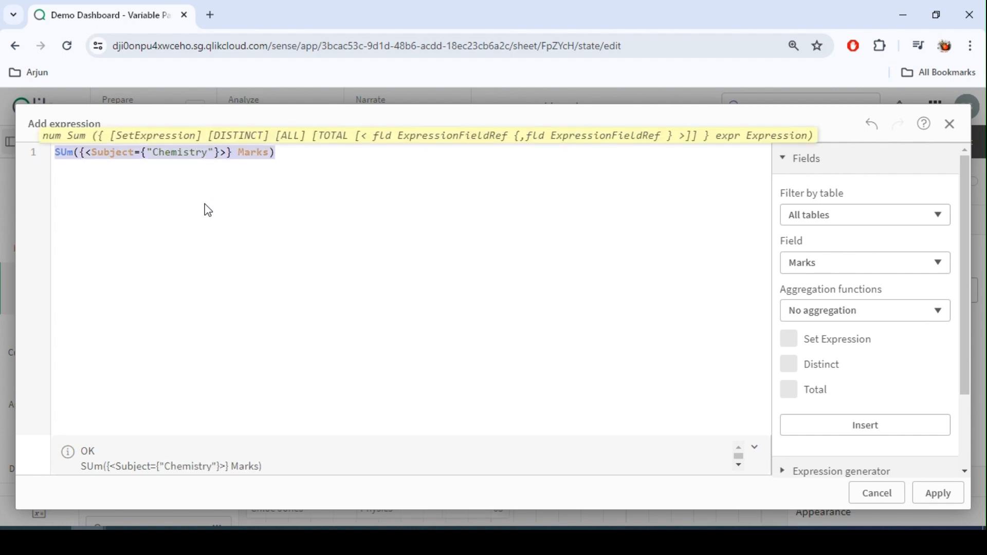
pyautogui.click(920, 495)
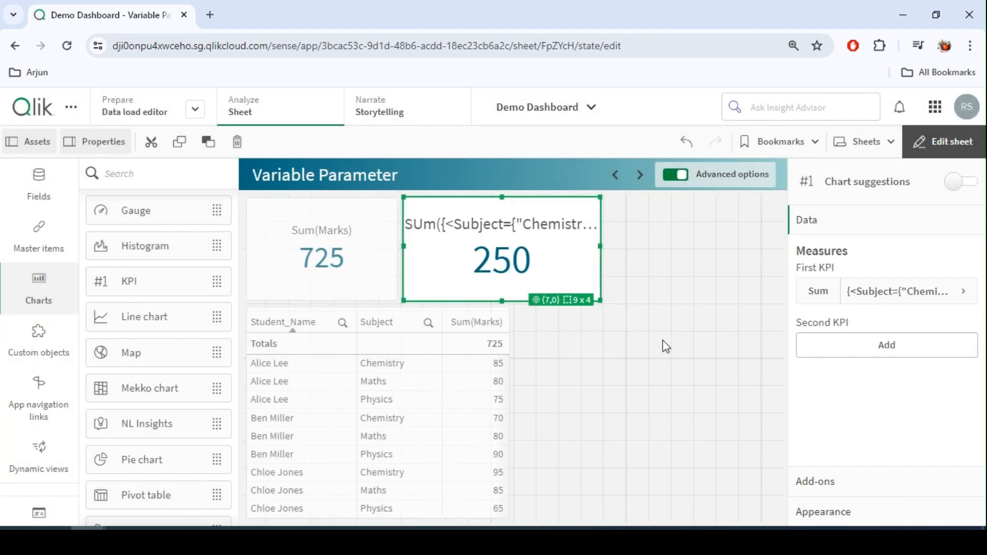
# Compare the two KPIs in analysis mode while Chemistry is selected in the table, then clear the selection.
pyautogui.click(969, 147)
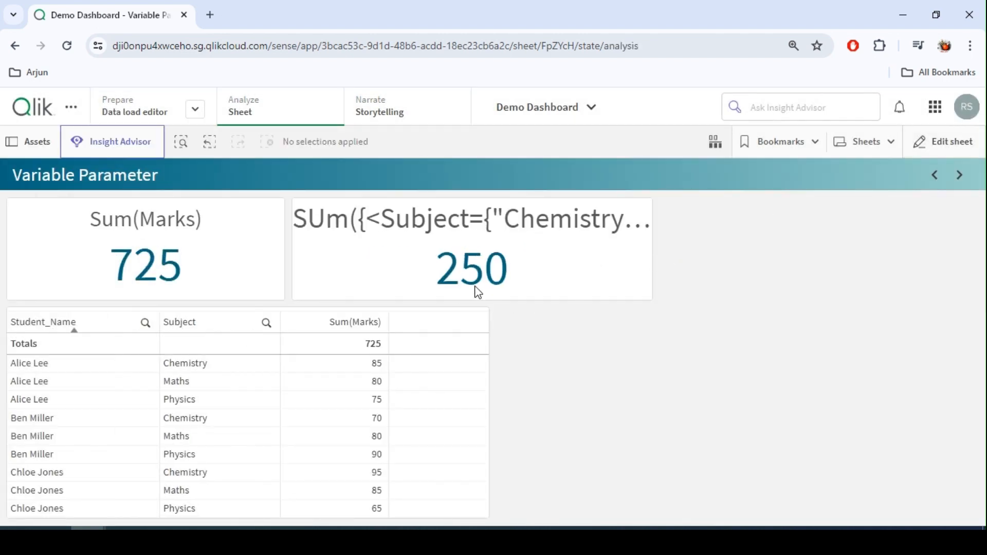
pyautogui.click(194, 418)
pyautogui.click(256, 305)
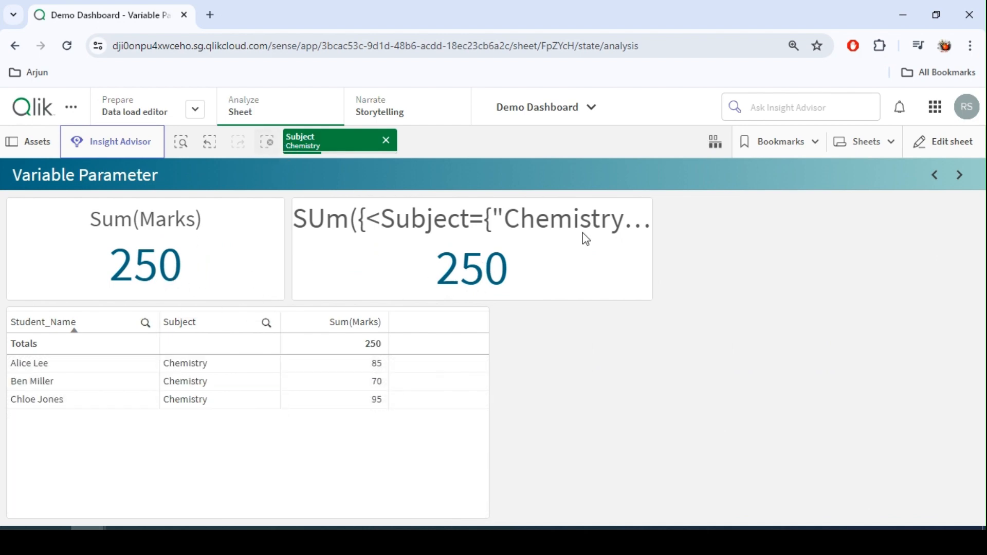
pyautogui.click(942, 142)
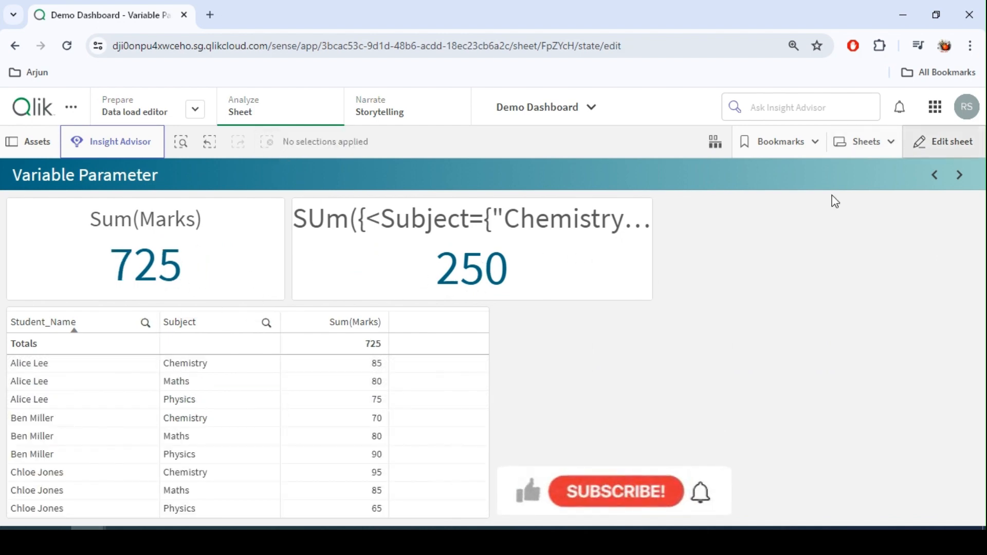
# Temporarily widen the Chemistry KPI to 17 by 4 cells to preview its full title, then restore it to 9 by 4.
pyautogui.moveTo(599, 263); pyautogui.dragTo(766, 244)
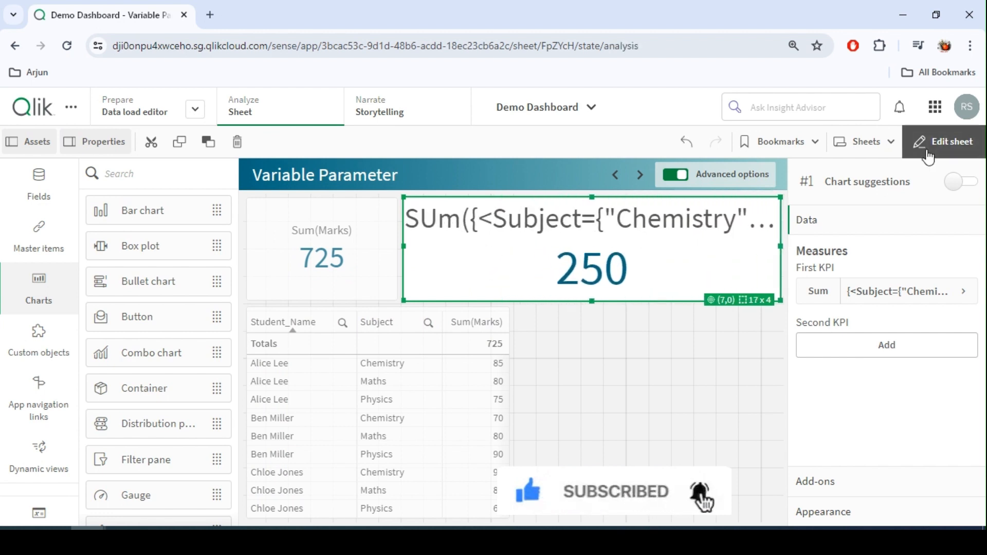
pyautogui.click(922, 151)
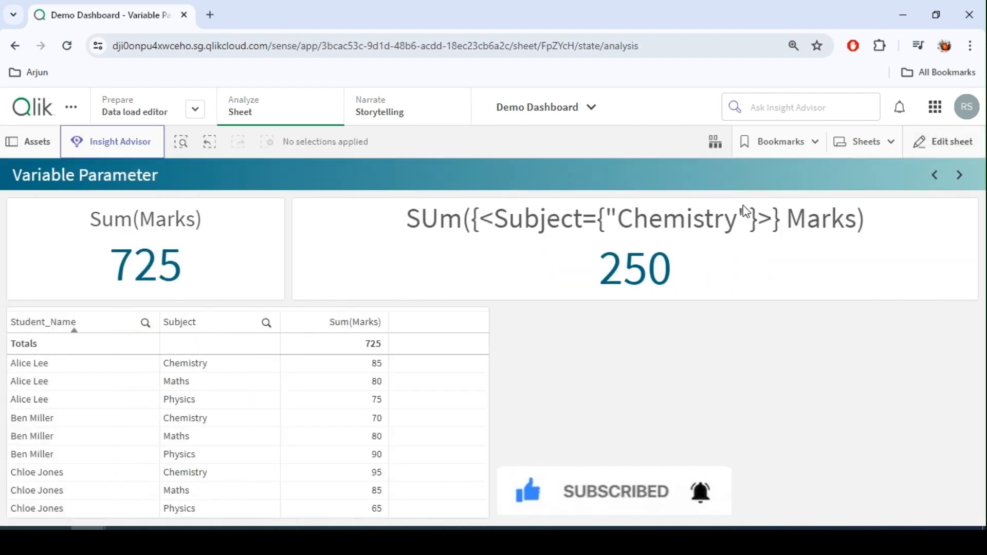
pyautogui.click(947, 146)
pyautogui.moveTo(782, 304); pyautogui.dragTo(604, 298)
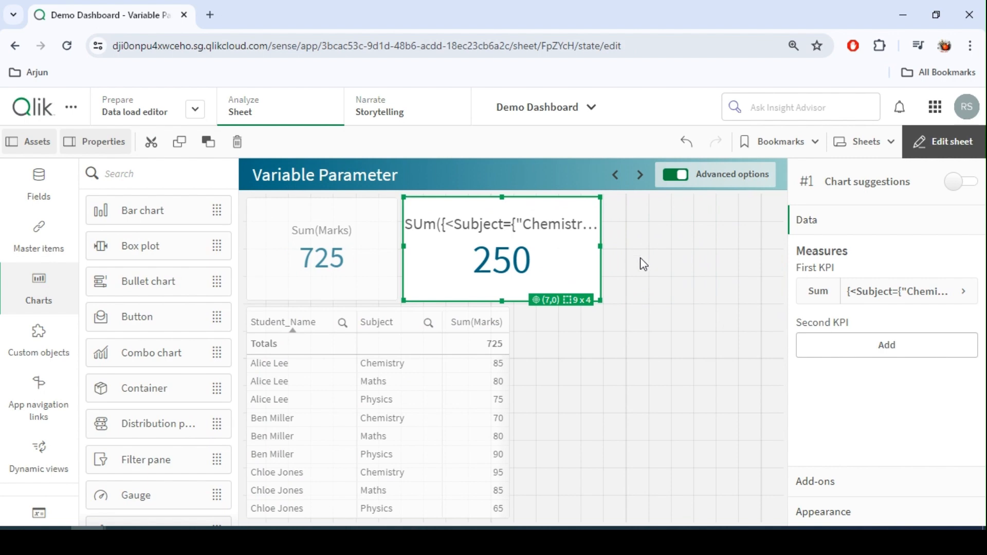
# Start a new variable from the variables list and name it vSubjectMarks.
pyautogui.click(44, 510)
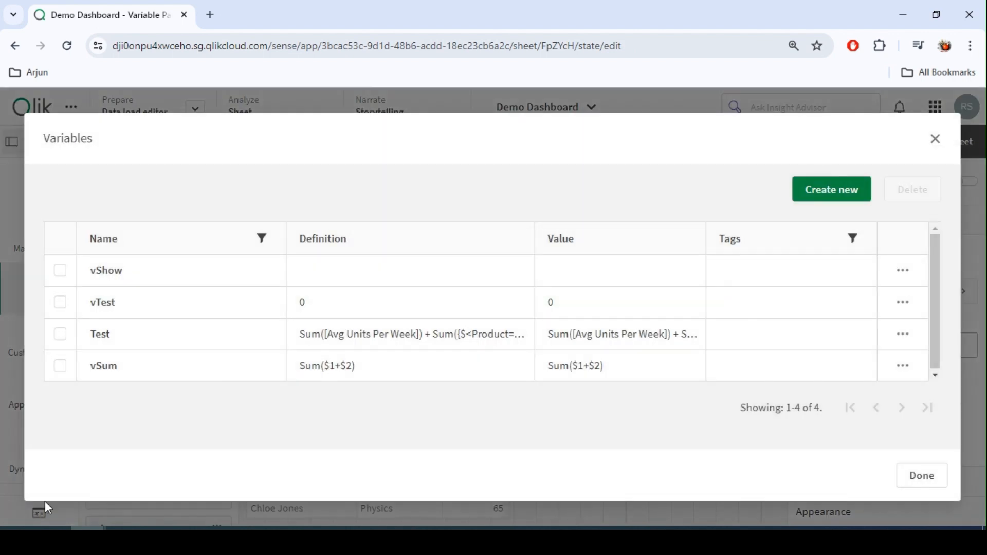
pyautogui.click(828, 192)
pyautogui.click(238, 232)
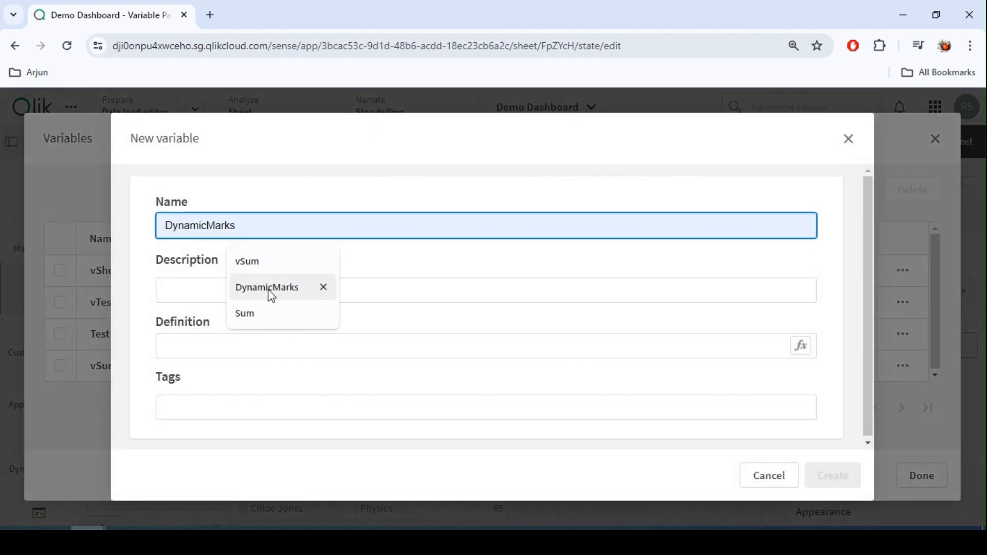
pyautogui.write('v')
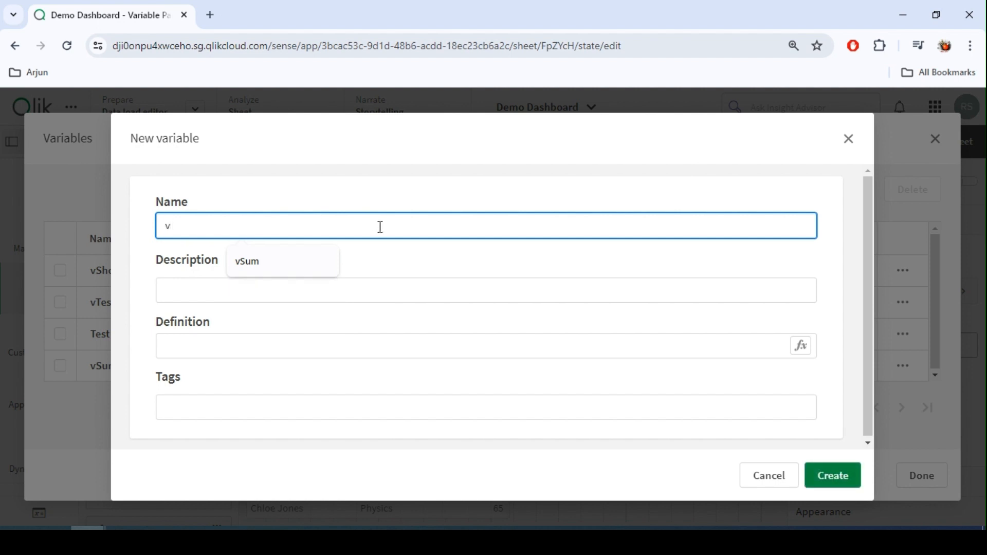
pyautogui.write('SubjectMarks')
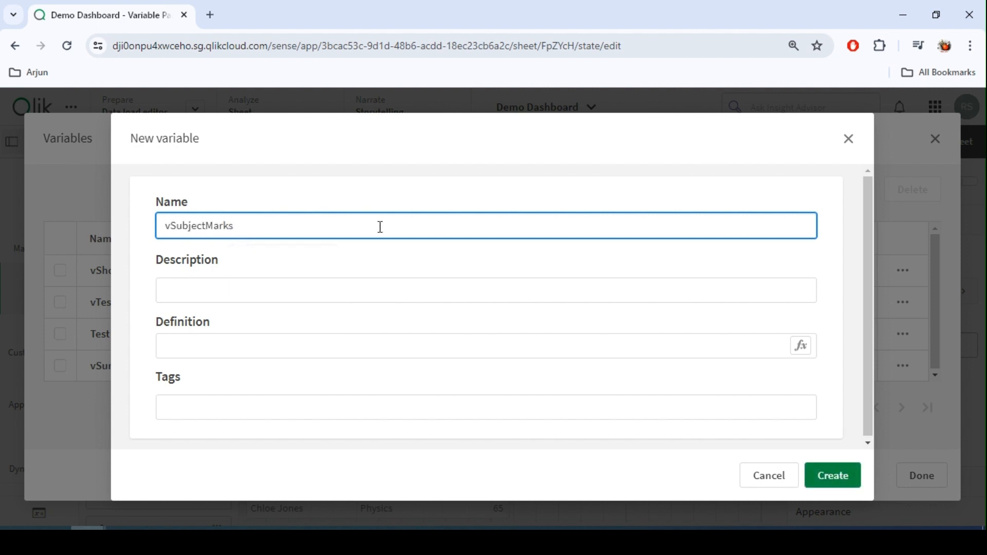
# Define vSubjectMarks as SUm({<Subject={"$1"}>} Marks) by pasting the Chemistry expression and replacing Chemistry with $1, then create it.
pyautogui.click(226, 347)
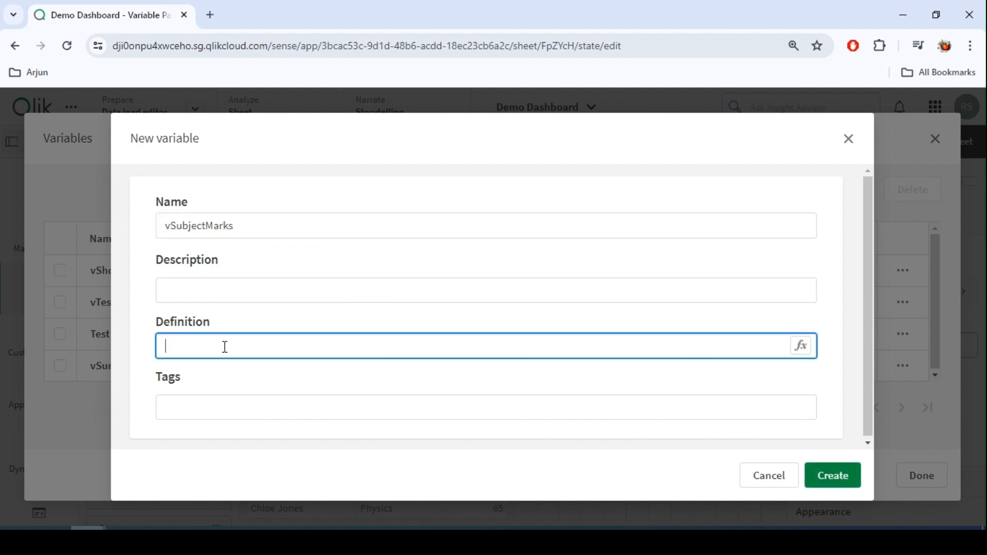
pyautogui.click(802, 347)
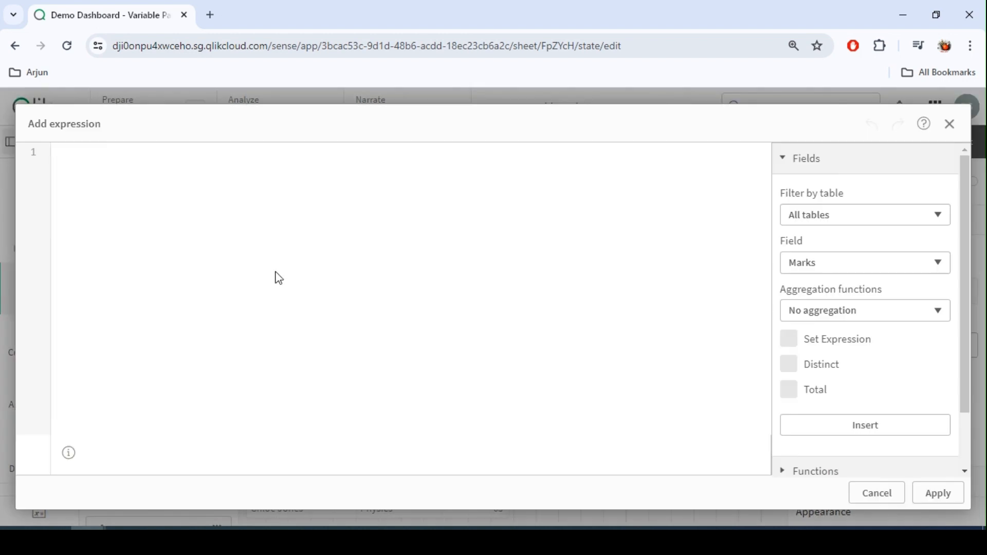
pyautogui.hotkey('ctrl', 'v')
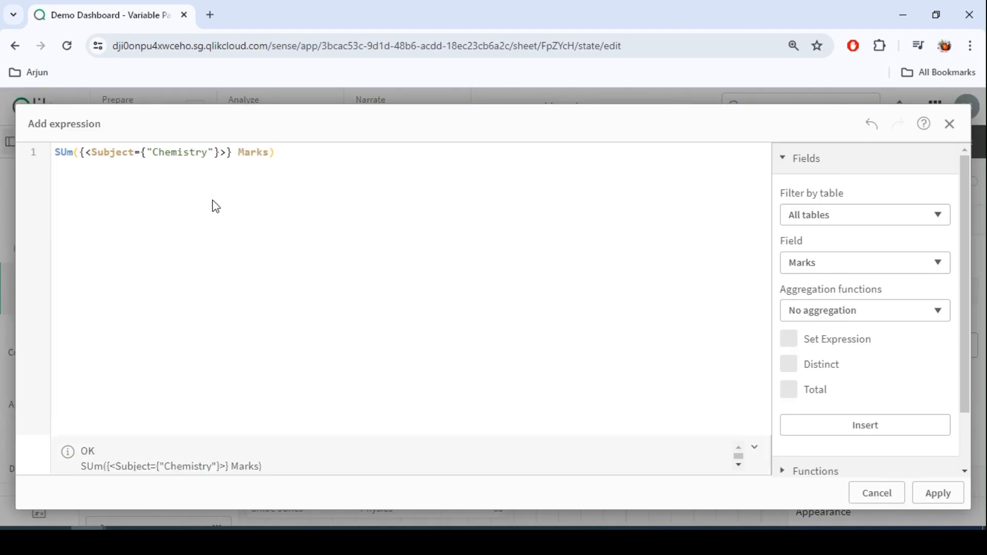
pyautogui.doubleClick(179, 153)
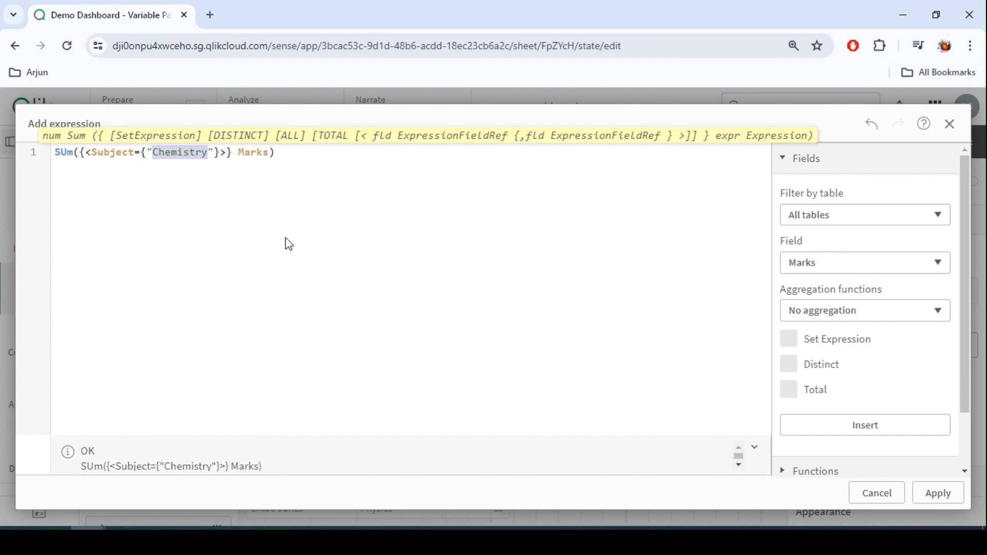
pyautogui.write('$1')
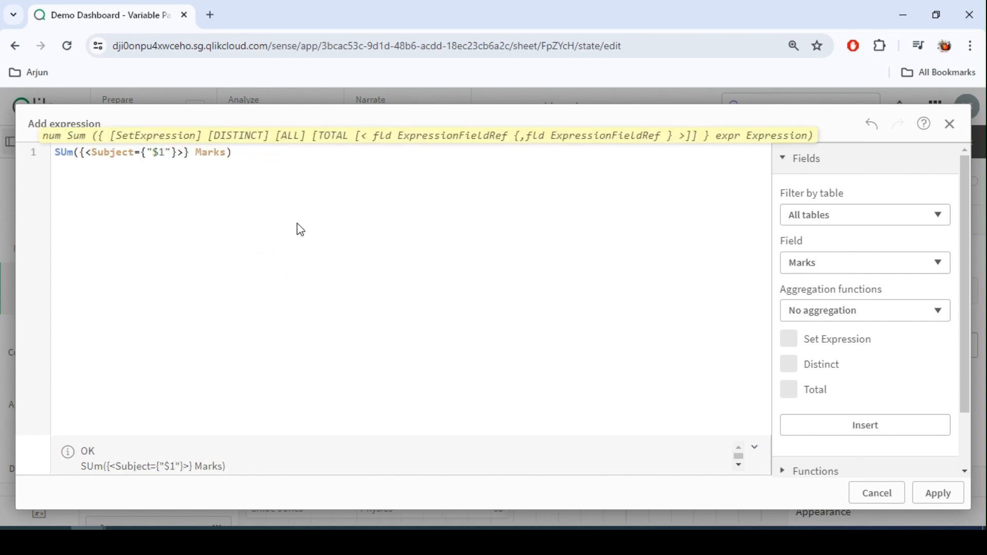
pyautogui.doubleClick(157, 156)
pyautogui.click(233, 154)
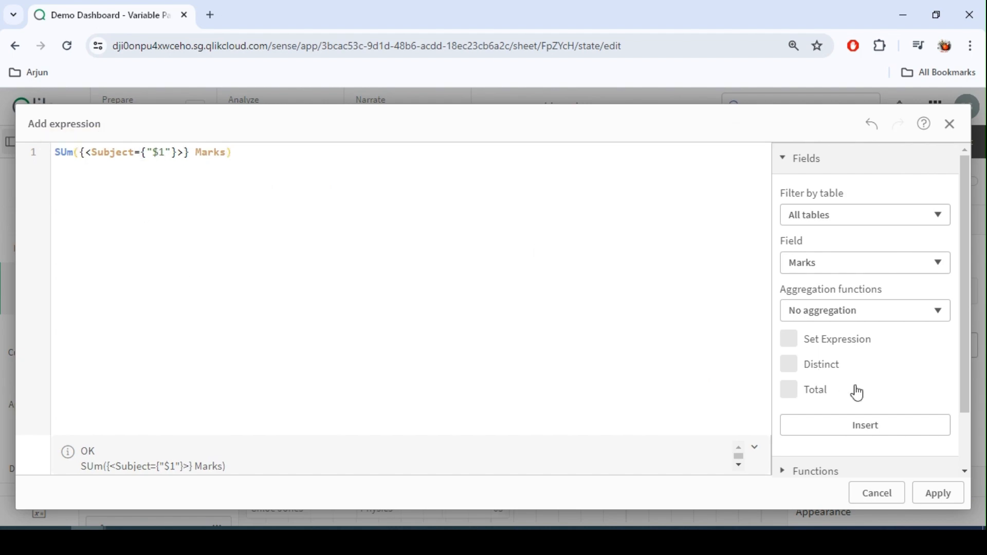
pyautogui.click(938, 493)
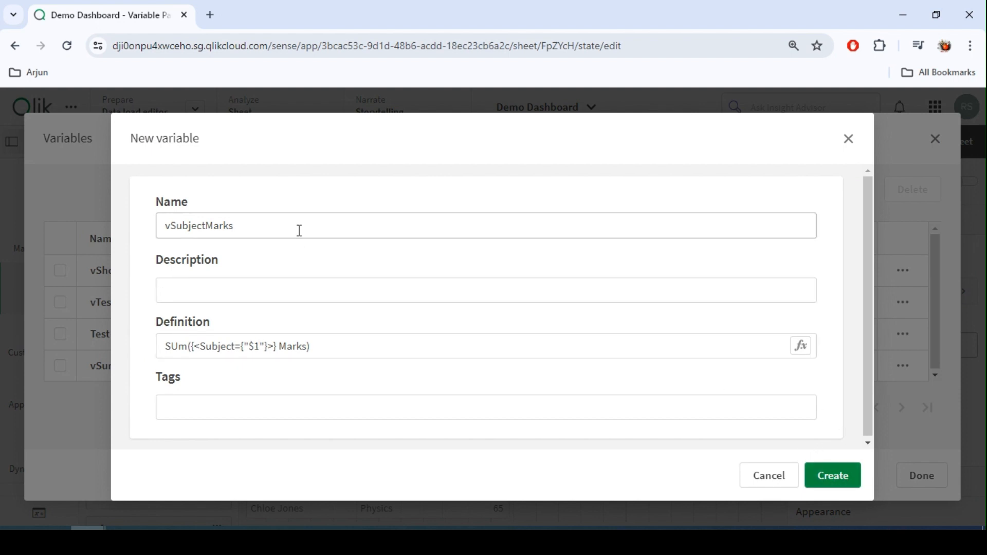
pyautogui.click(233, 226)
pyautogui.hotkey('ctrl', 'a')
pyautogui.click(831, 476)
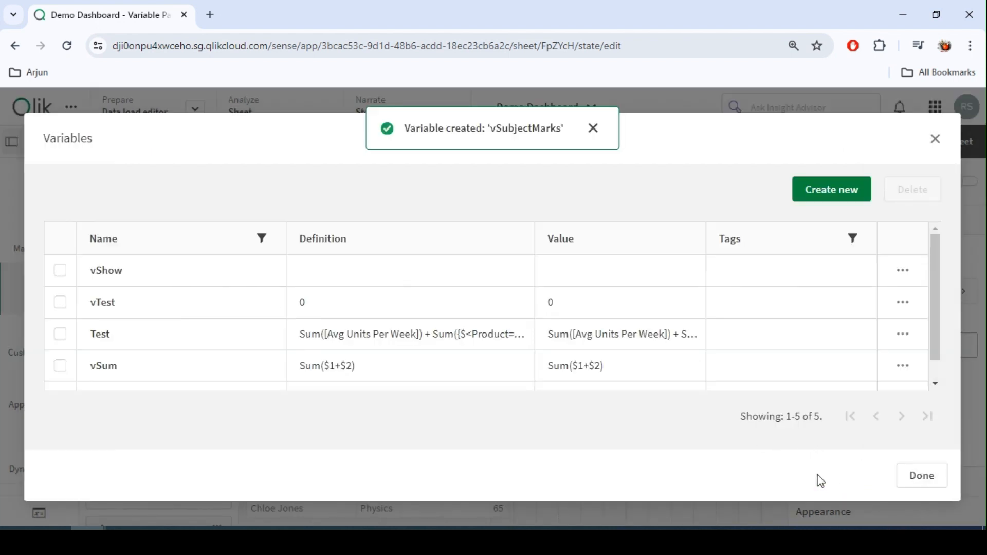
pyautogui.click(921, 479)
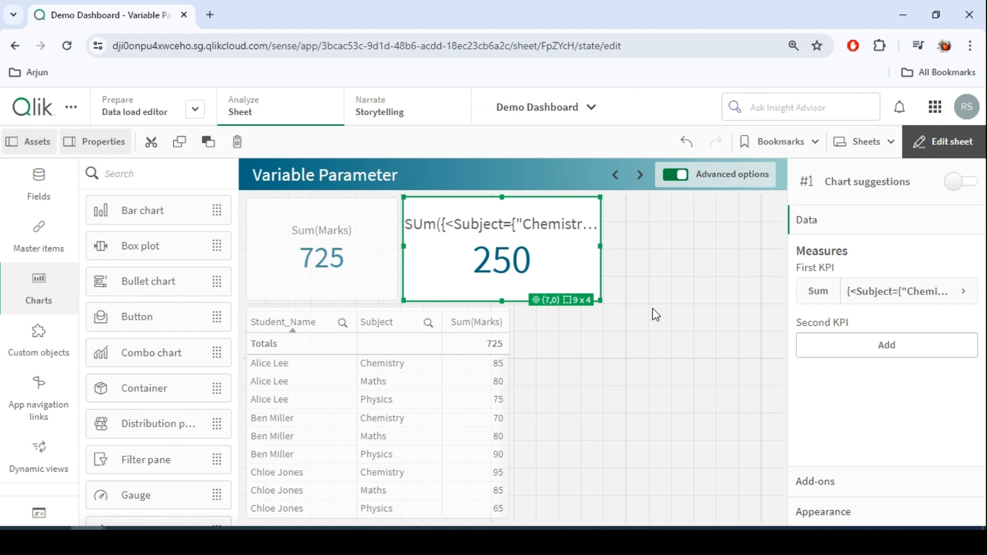
# Paste a copy of the Chemistry KPI beside it on the sheet, sized about 8 by 4 cells.
pyautogui.click(642, 268)
pyautogui.click(581, 276)
pyautogui.click(665, 250)
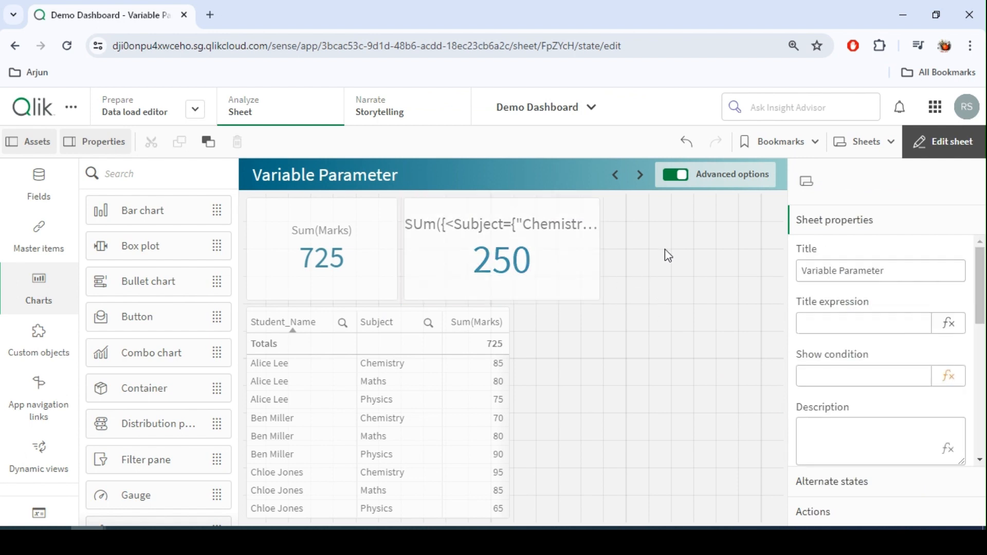
pyautogui.hotkey('ctrl', 'v')
pyautogui.moveTo(617, 411); pyautogui.dragTo(655, 253)
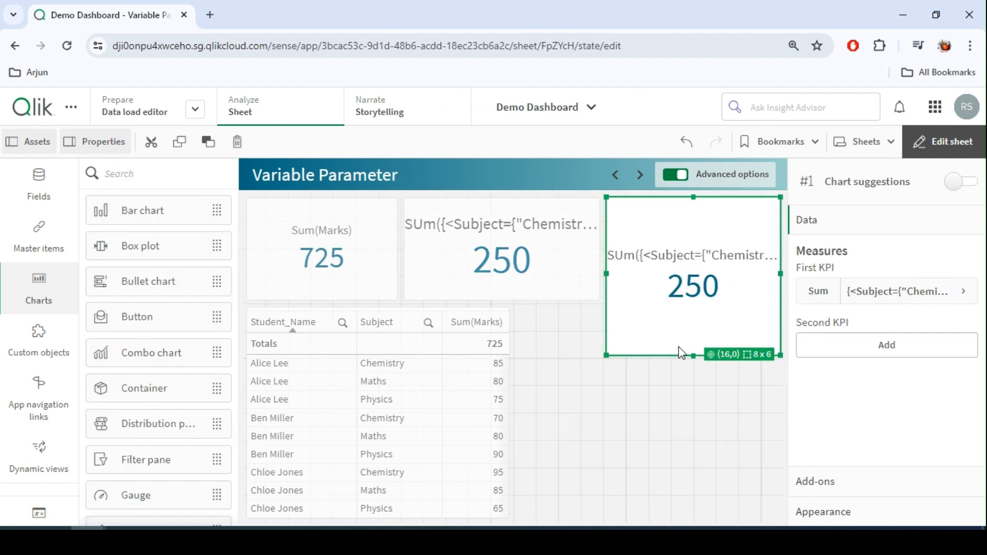
pyautogui.moveTo(693, 355); pyautogui.dragTo(693, 304)
# Set the copied KPI's measure expression to $(vSubjectMarks(Maths)) and check it outside edit mode.
pyautogui.click(908, 298)
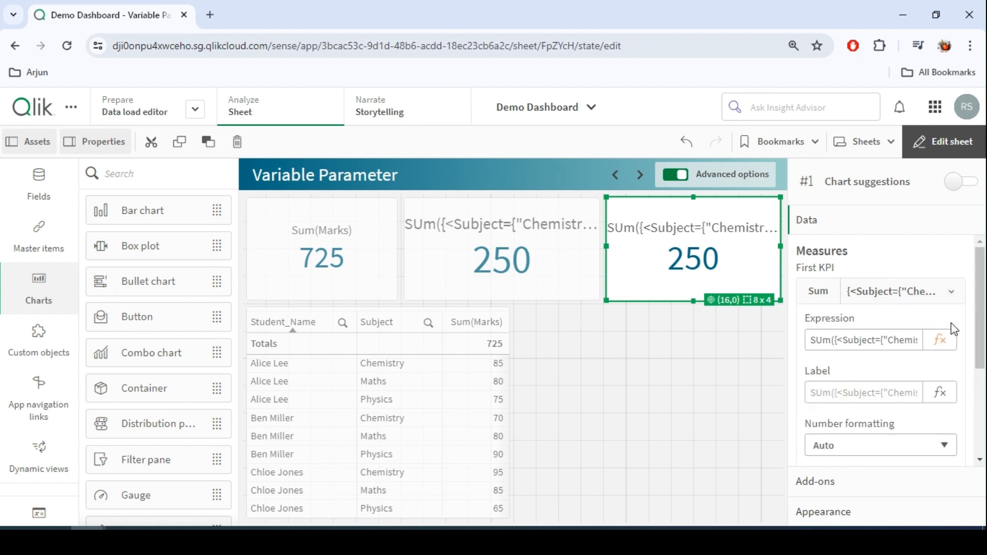
pyautogui.click(945, 339)
pyautogui.moveTo(317, 168); pyautogui.dragTo(29, 152)
pyautogui.hotkey('ctrl', 'c')
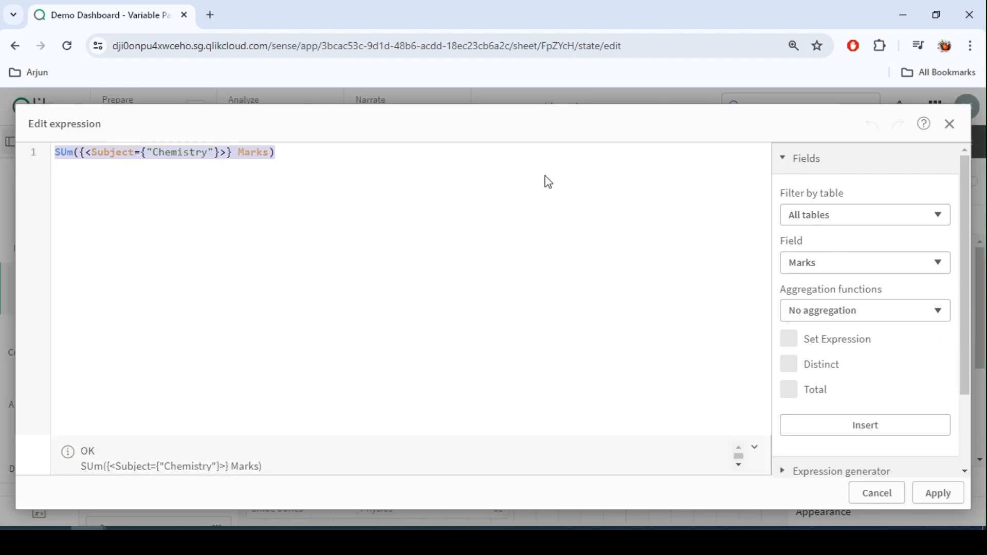
pyautogui.write('vSubjectMarks')
pyautogui.press('Return')
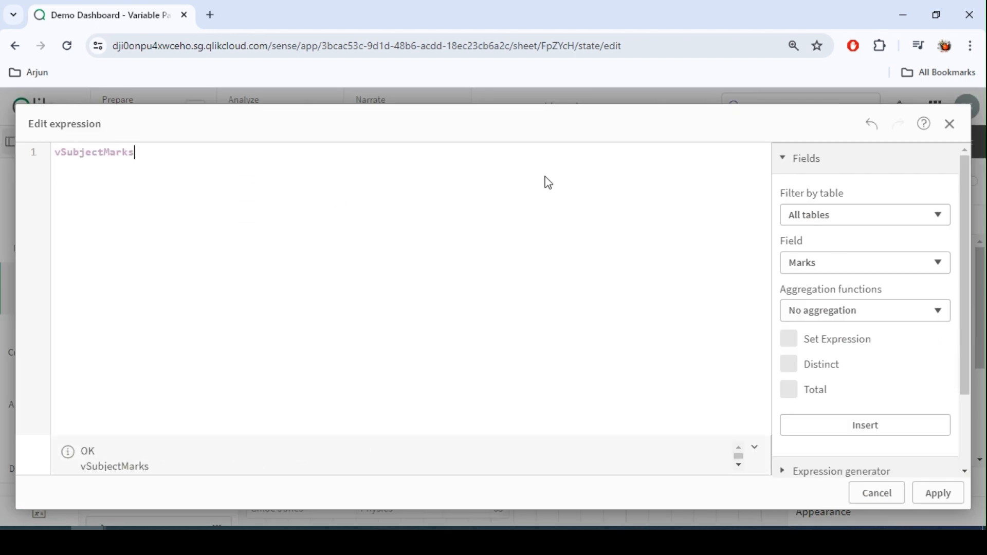
pyautogui.write('(Maths')
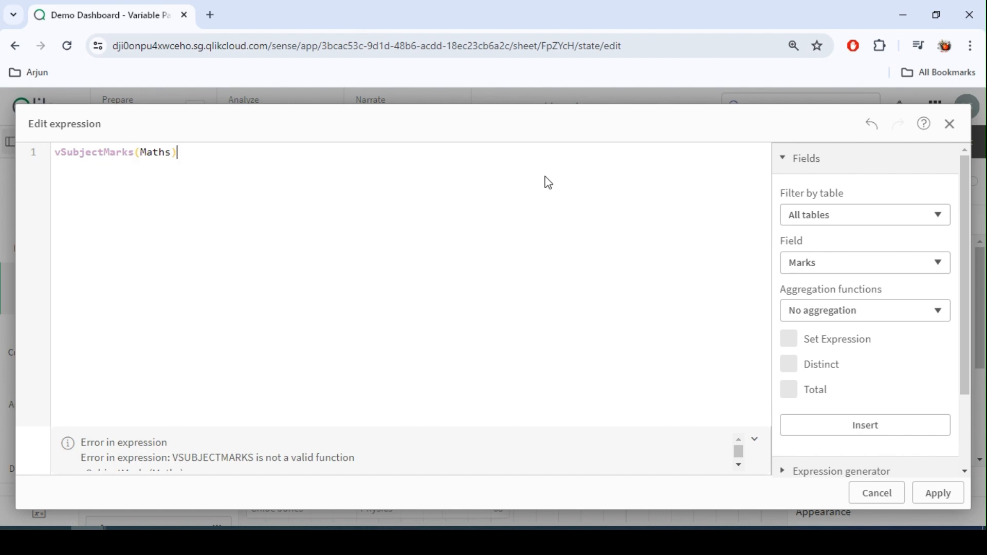
pyautogui.click(57, 155)
pyautogui.write('$(')
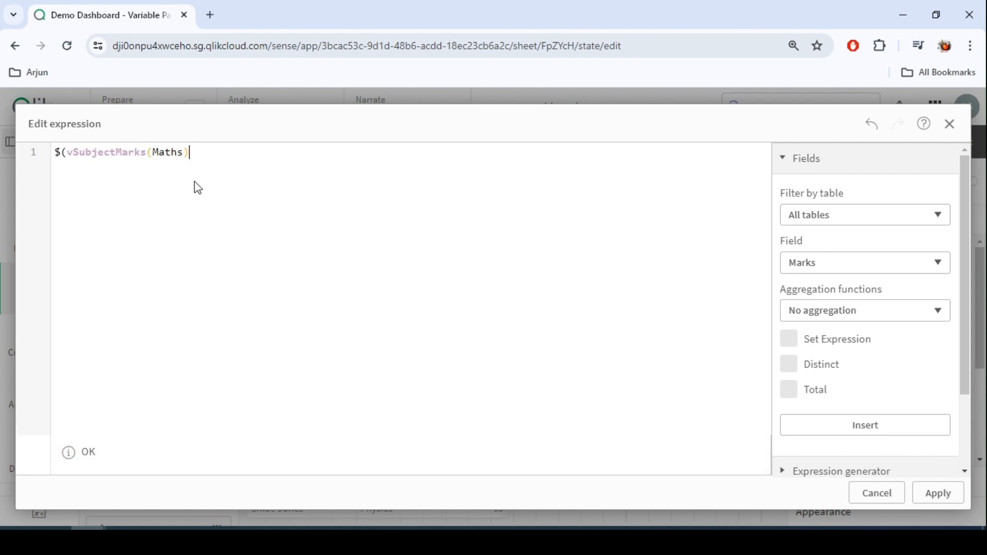
pyautogui.write(')')
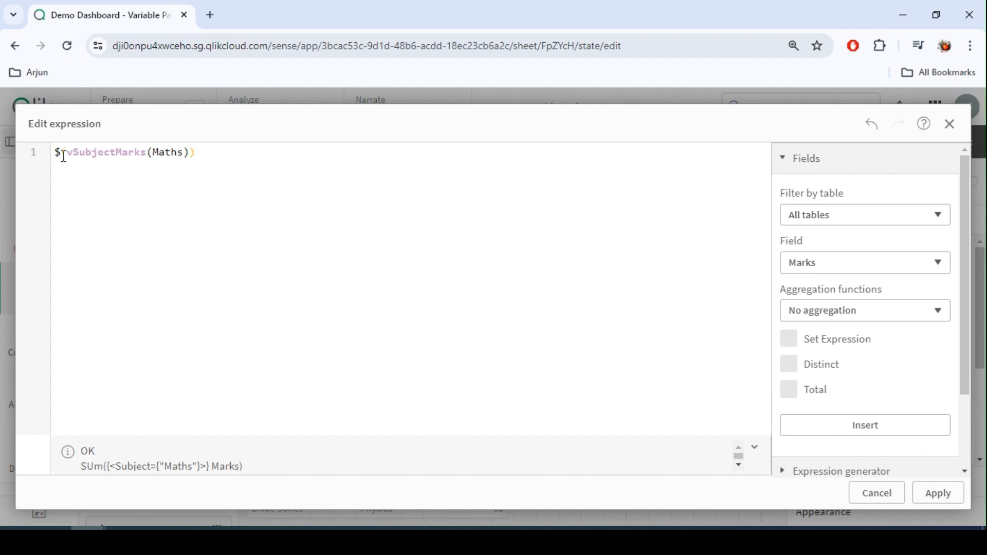
pyautogui.doubleClick(103, 154)
pyautogui.doubleClick(169, 153)
pyautogui.doubleClick(167, 158)
pyautogui.click(937, 492)
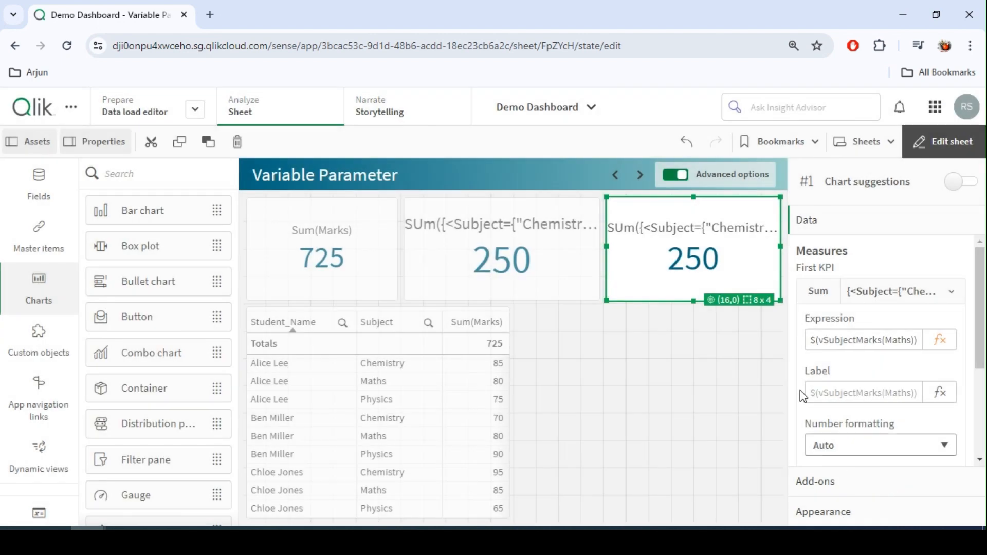
pyautogui.click(959, 149)
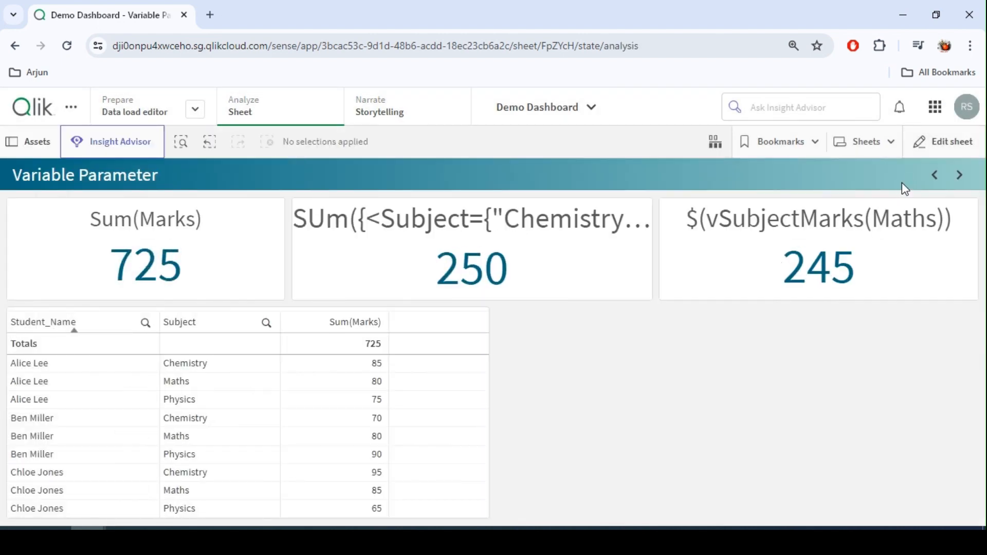
pyautogui.click(944, 143)
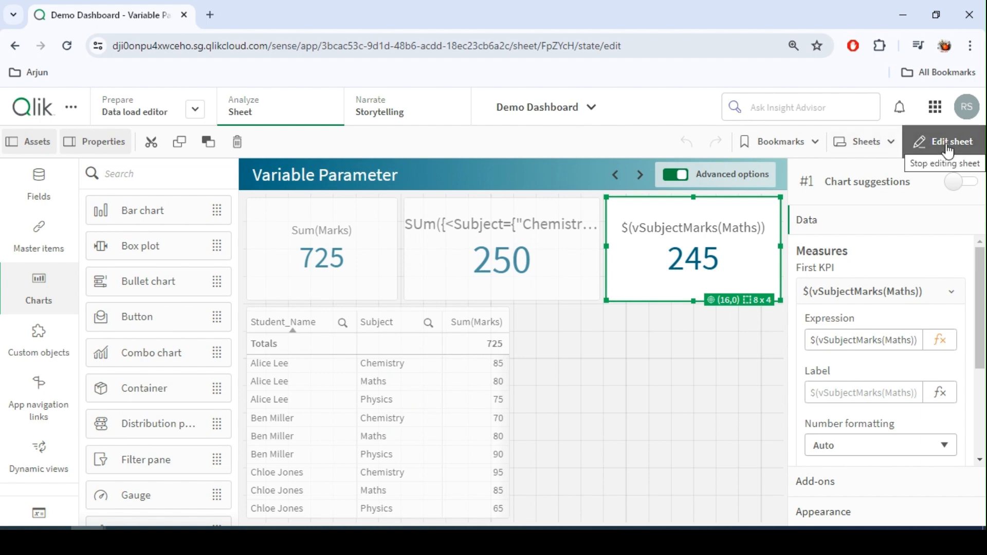
# Start a new variable from the variables list and name it vStudentMarks.
pyautogui.click(33, 511)
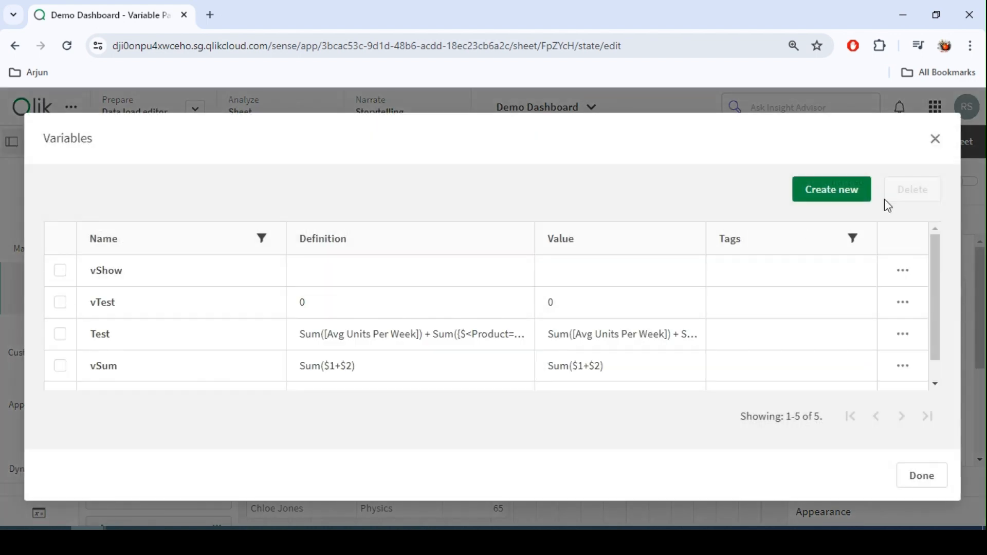
pyautogui.click(822, 197)
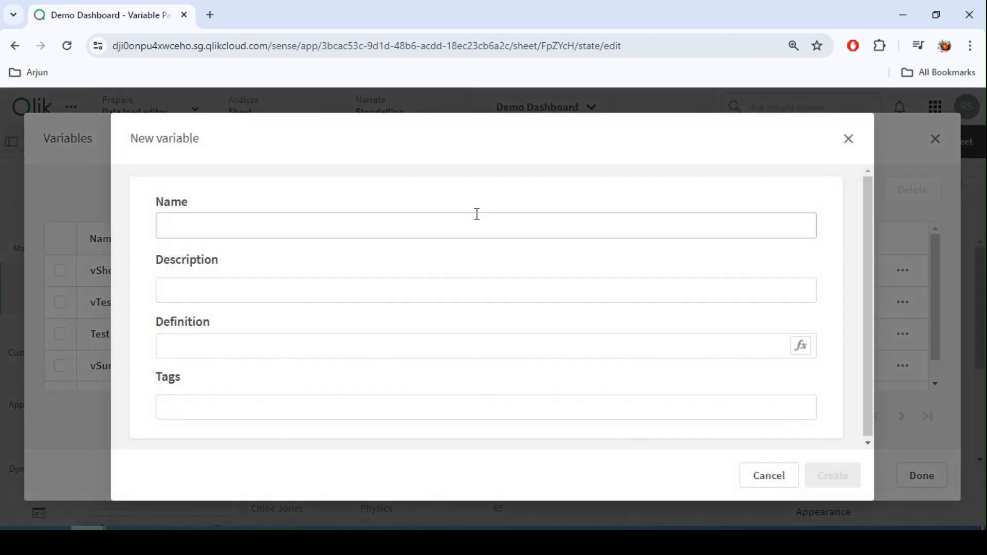
pyautogui.click(318, 233)
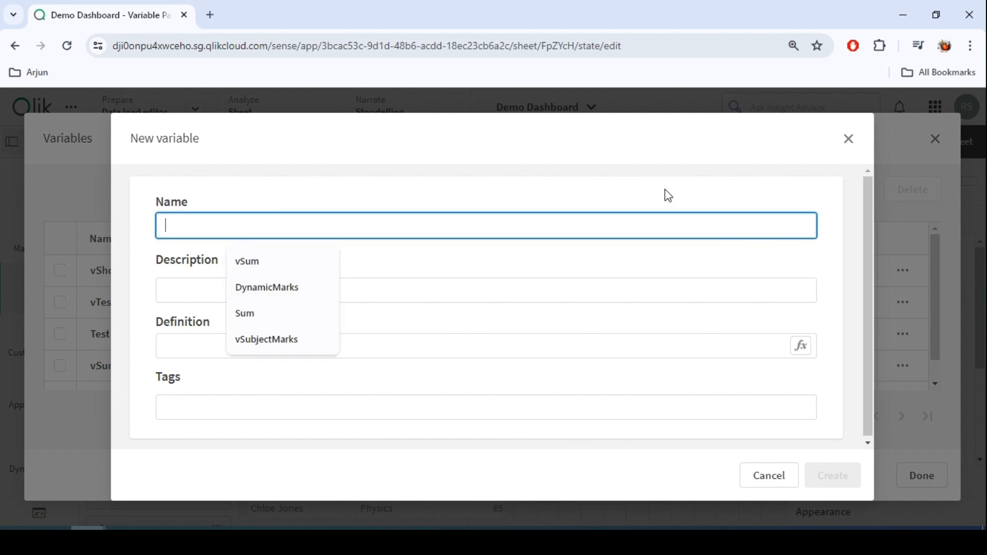
pyautogui.write('vStudentMarks')
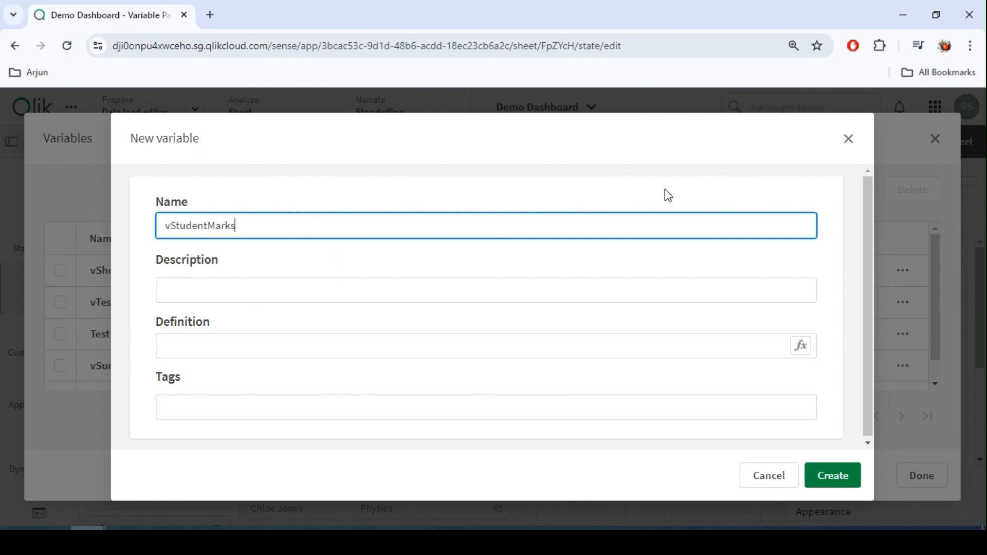
# Build the definition from the pasted Chemistry expression, replacing Chemistry with $1 and adding a Student_Name condition with "$2".
pyautogui.click(268, 342)
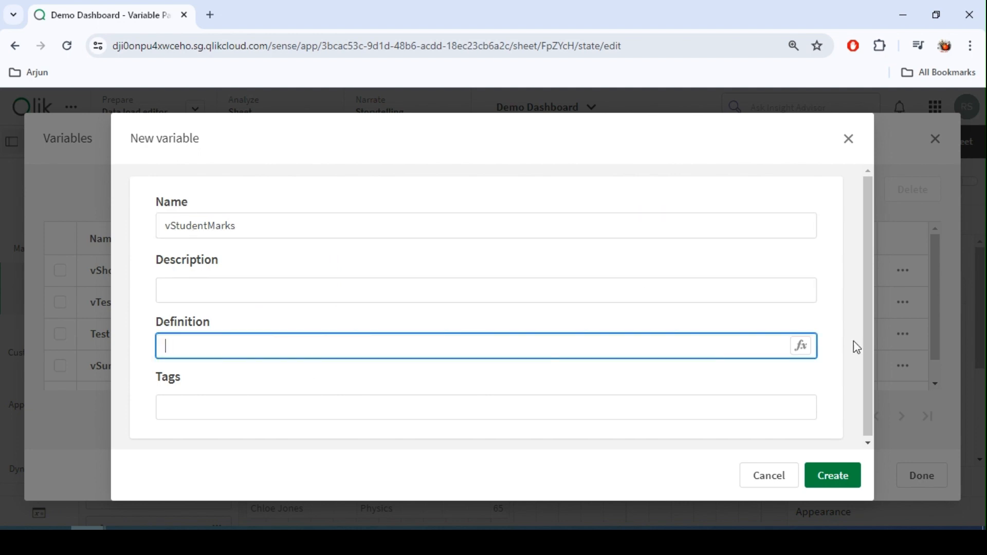
pyautogui.click(805, 355)
pyautogui.hotkey('ctrl', 'v')
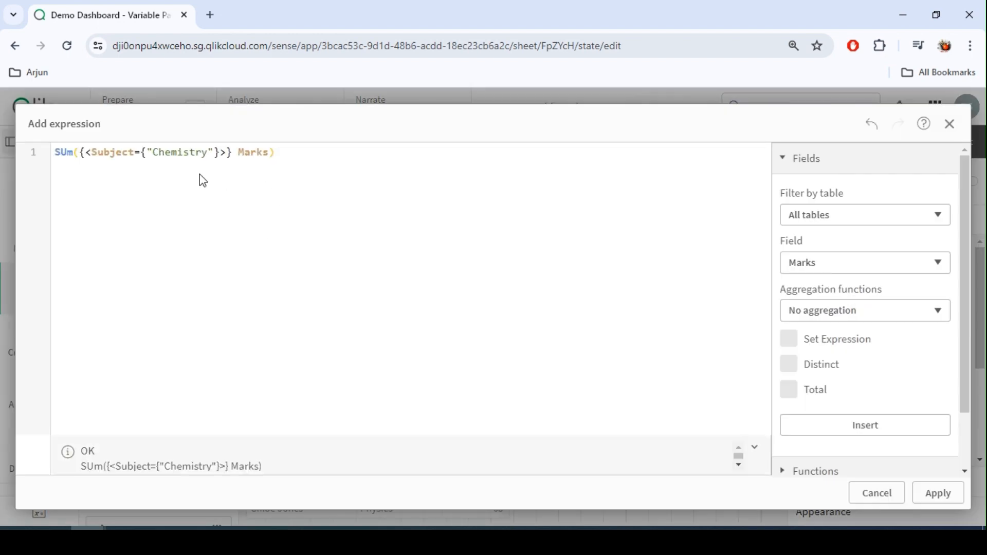
pyautogui.doubleClick(175, 154)
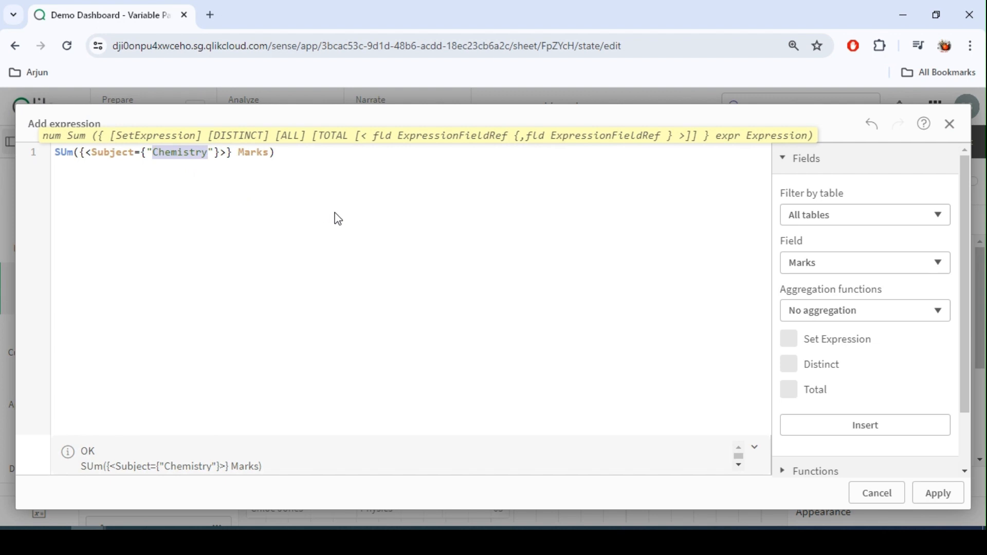
pyautogui.write('$1')
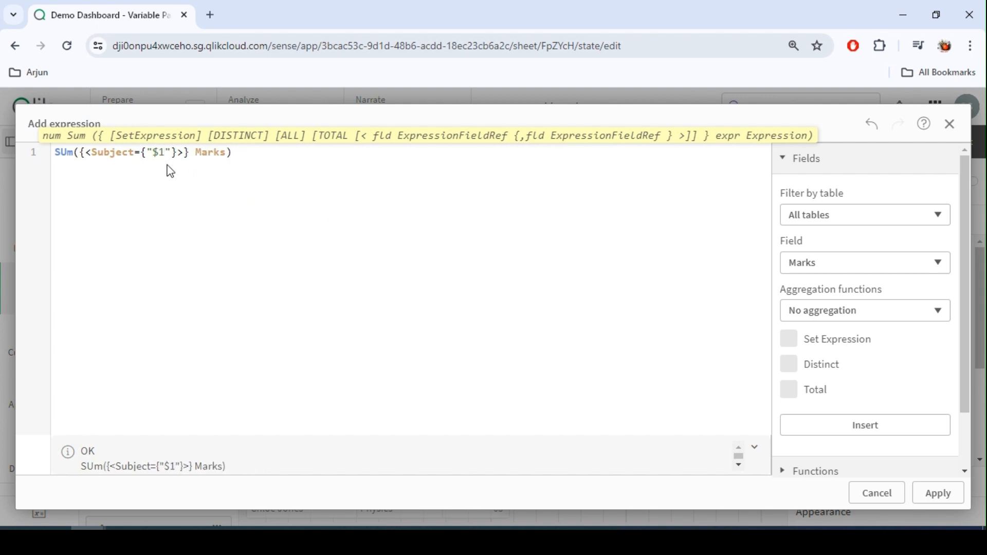
pyautogui.click(181, 153)
pyautogui.write(',St')
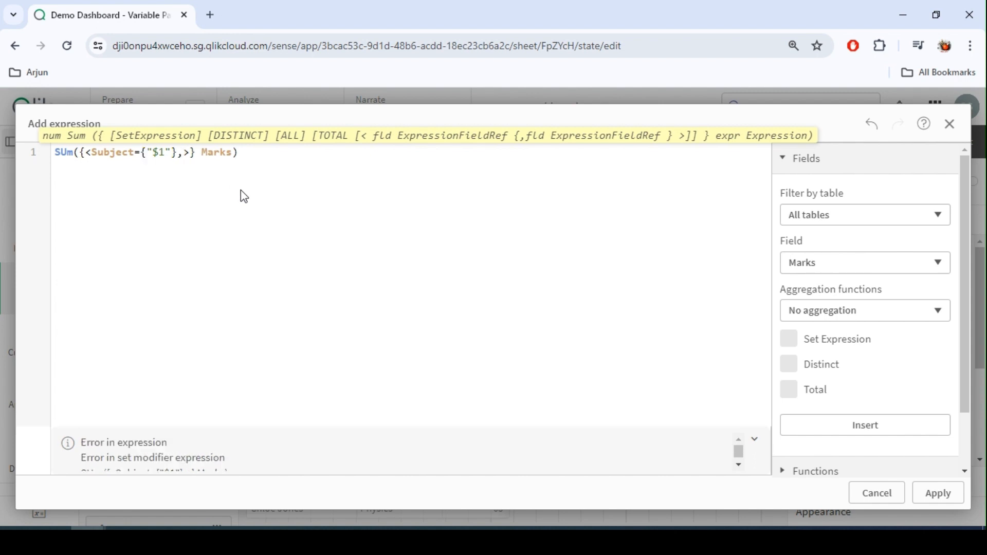
pyautogui.write('ud')
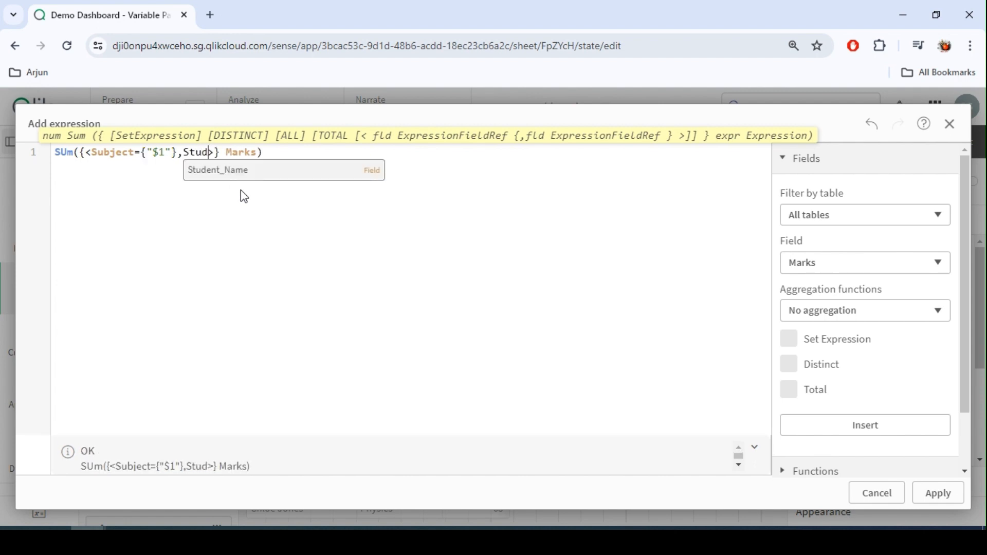
pyautogui.press('Return')
pyautogui.write('{"')
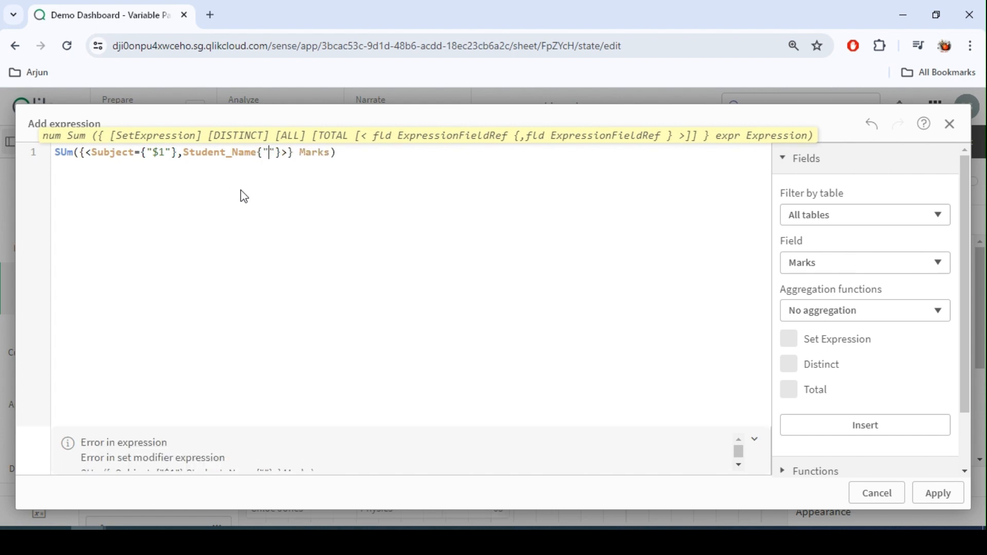
pyautogui.write('$2')
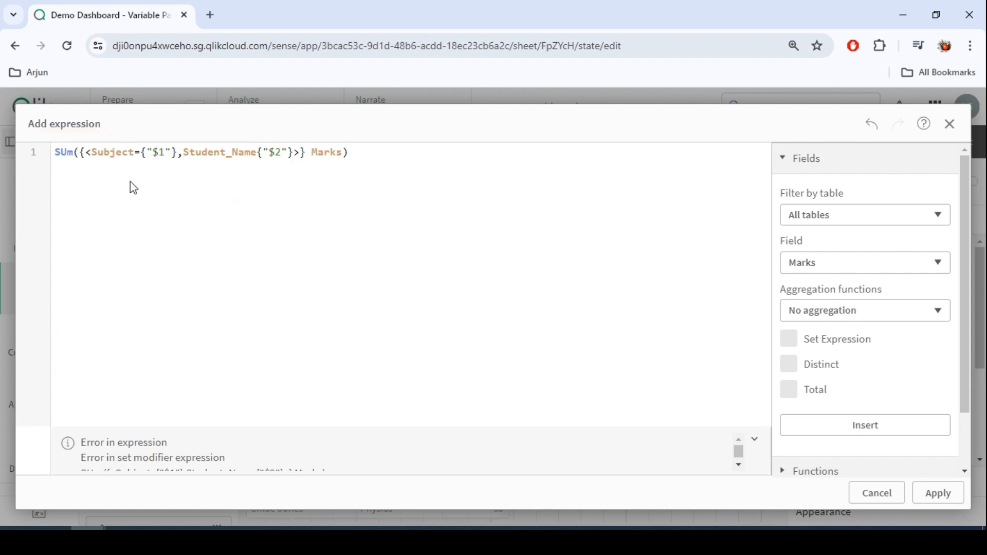
# Correct the definition to Sum({<Subject={"$1"},Student_Name={"$2"}>} Marks), then create the variable and close the list.
pyautogui.press('BackSpace')
pyautogui.write('u')
pyautogui.click(165, 153)
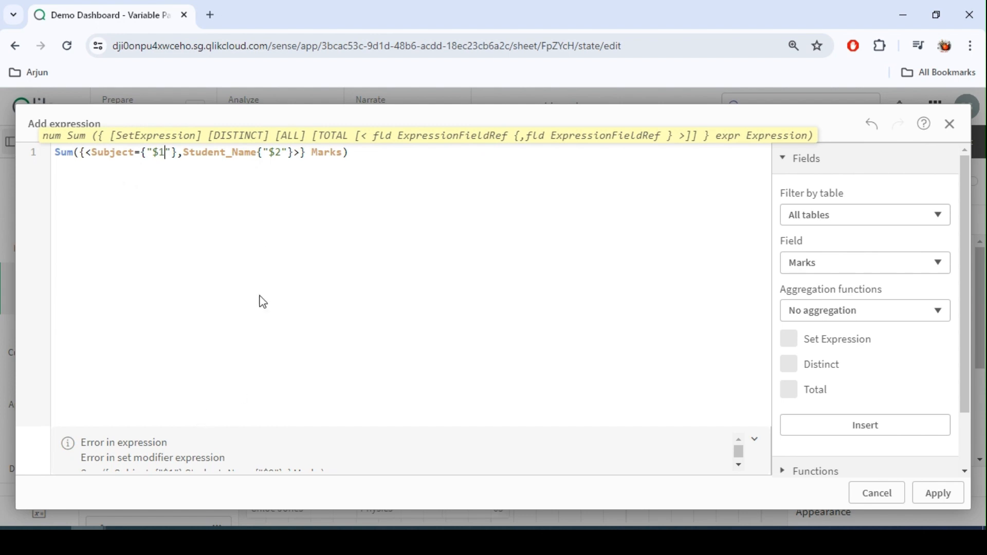
pyautogui.scroll(-1, 155, 456)
pyautogui.click(257, 153)
pyautogui.write('=')
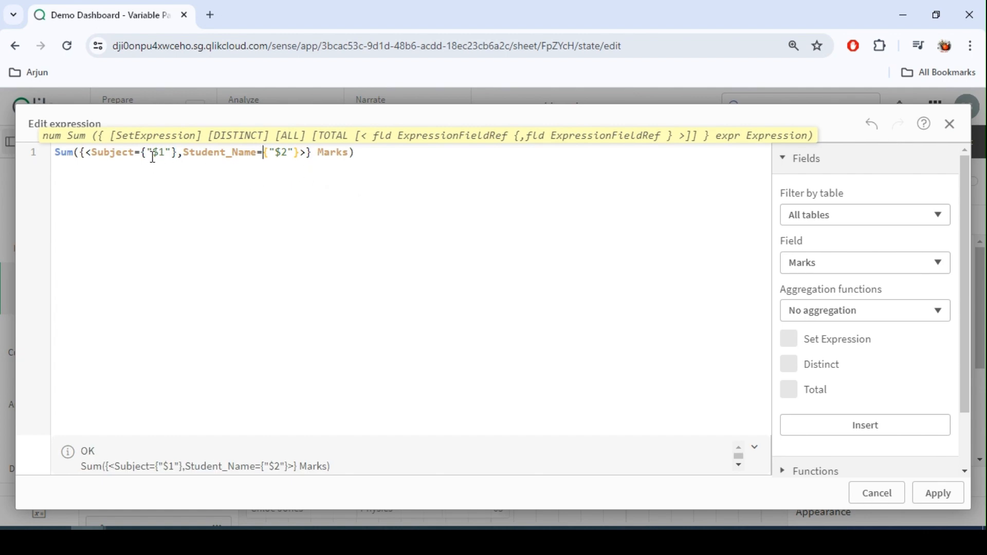
pyautogui.click(938, 493)
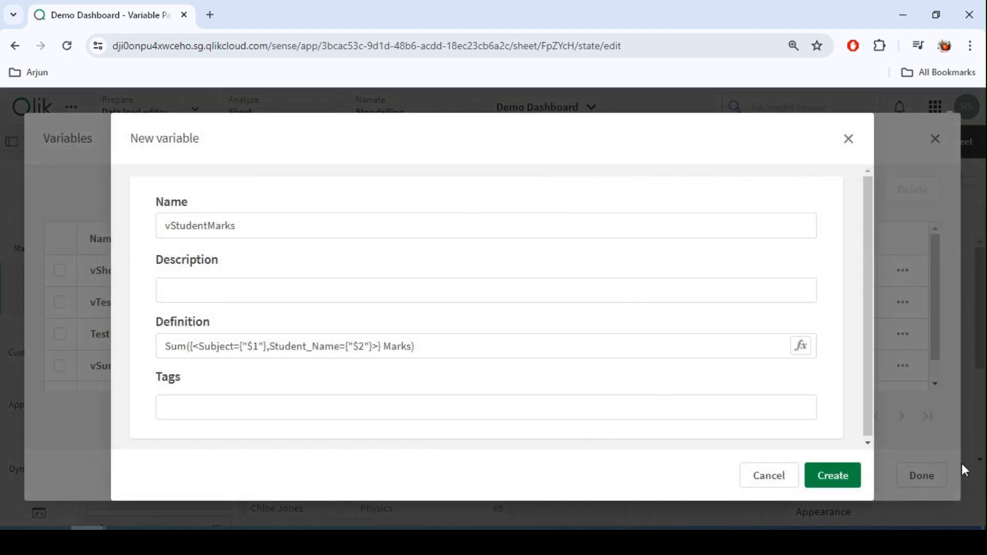
pyautogui.click(828, 477)
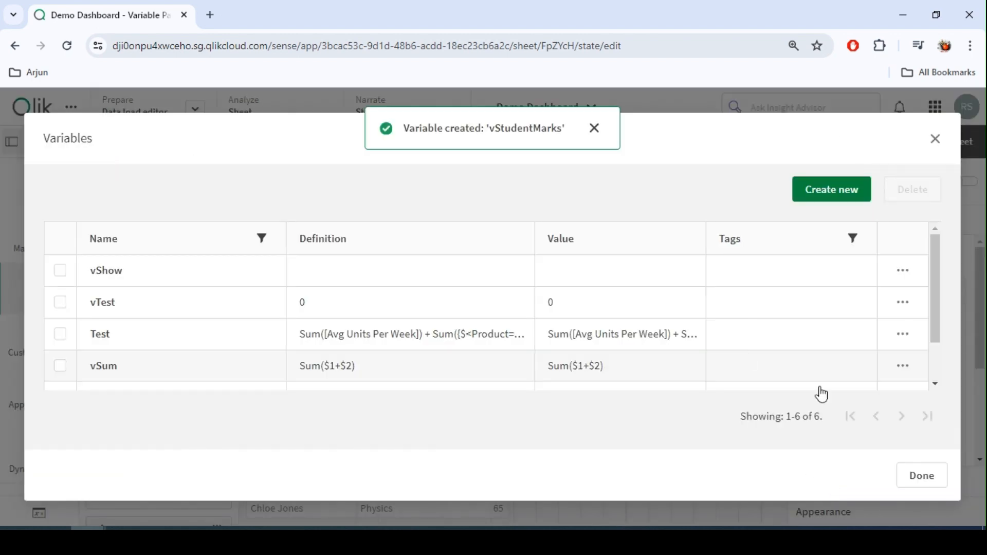
pyautogui.click(926, 478)
# Paste another copy of the KPI below the others and resize it to about 12 by 4 cells.
pyautogui.click(641, 350)
pyautogui.click(634, 280)
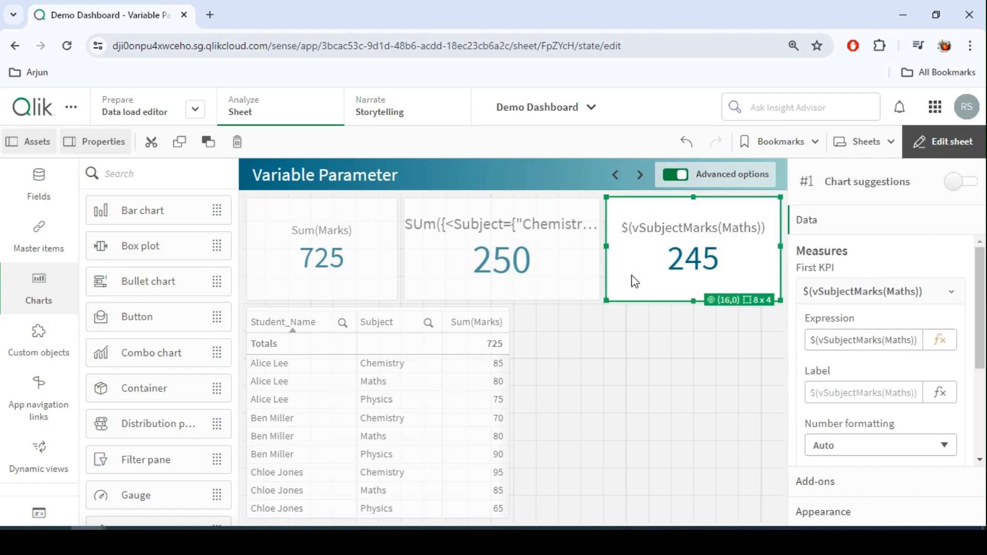
pyautogui.click(540, 362)
pyautogui.hotkey('ctrl', 'v')
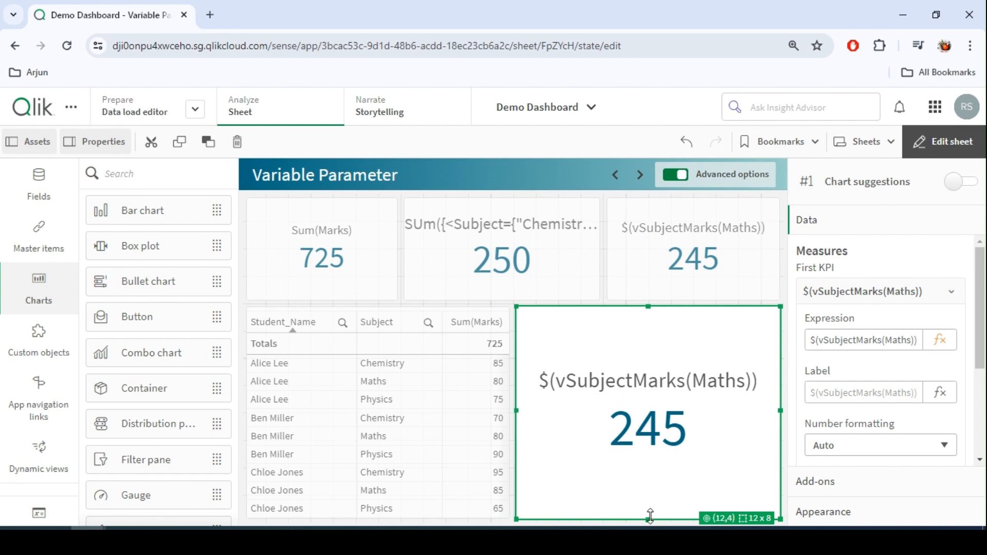
pyautogui.moveTo(649, 519); pyautogui.dragTo(656, 418)
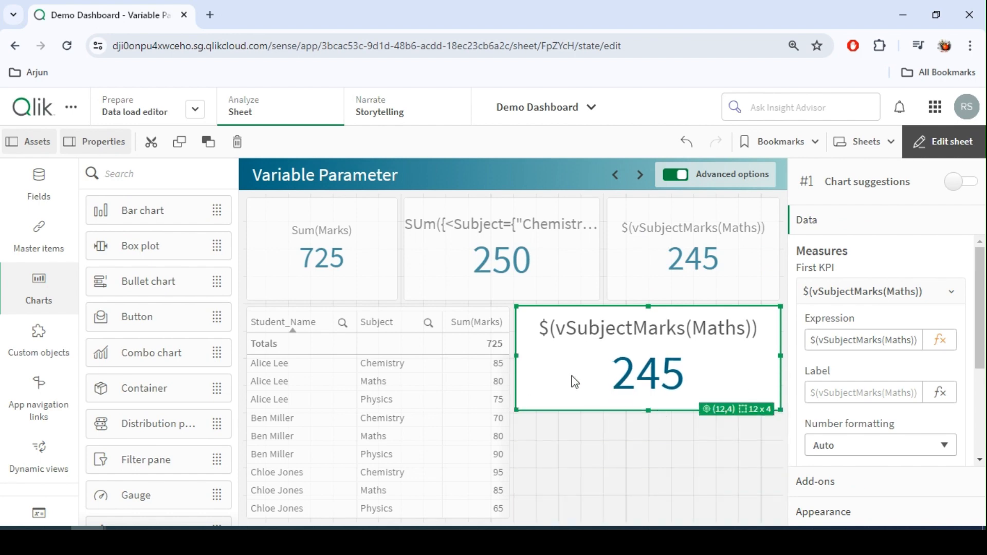
# Leave edit mode, select the first student in the table to filter the sheet, and return to editing.
pyautogui.click(942, 142)
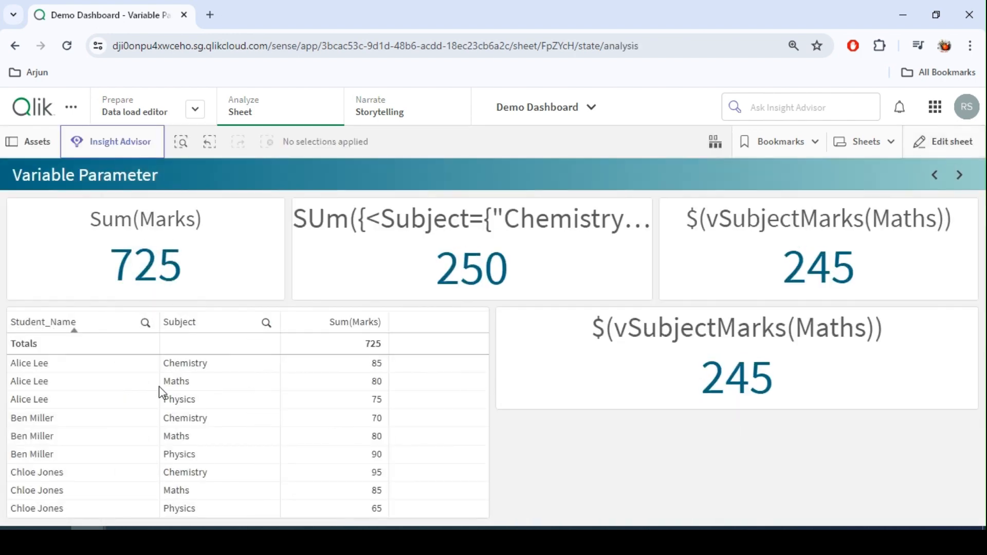
pyautogui.click(79, 367)
pyautogui.click(315, 175)
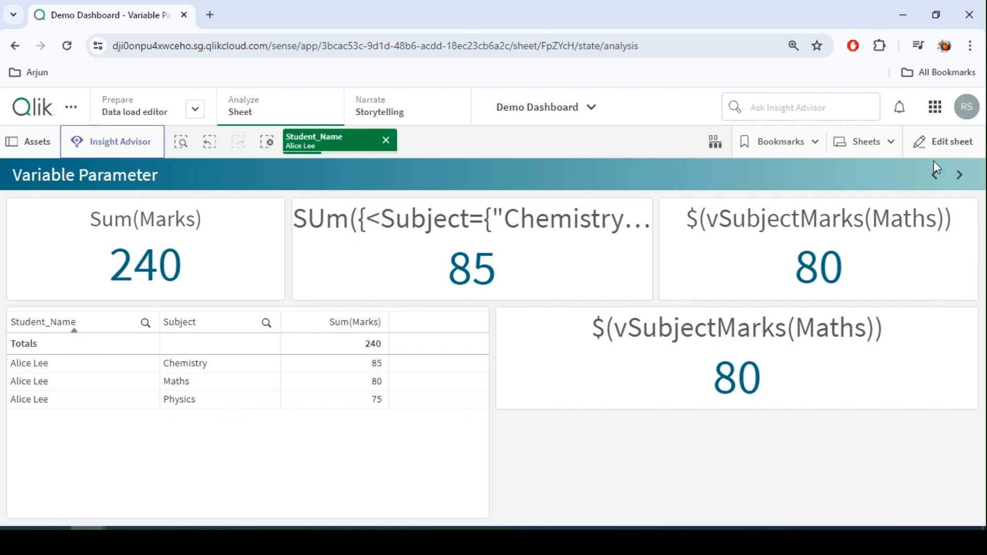
pyautogui.click(943, 141)
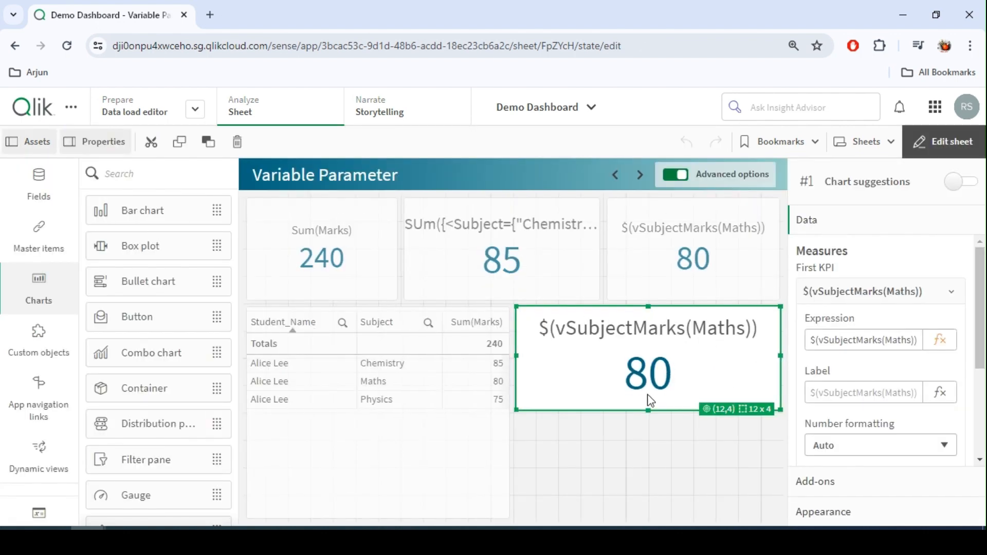
# Change the new KPI's expression to vStudentMarks with Maths and that student's name as arguments, apply it, and leave edit mode.
pyautogui.click(940, 340)
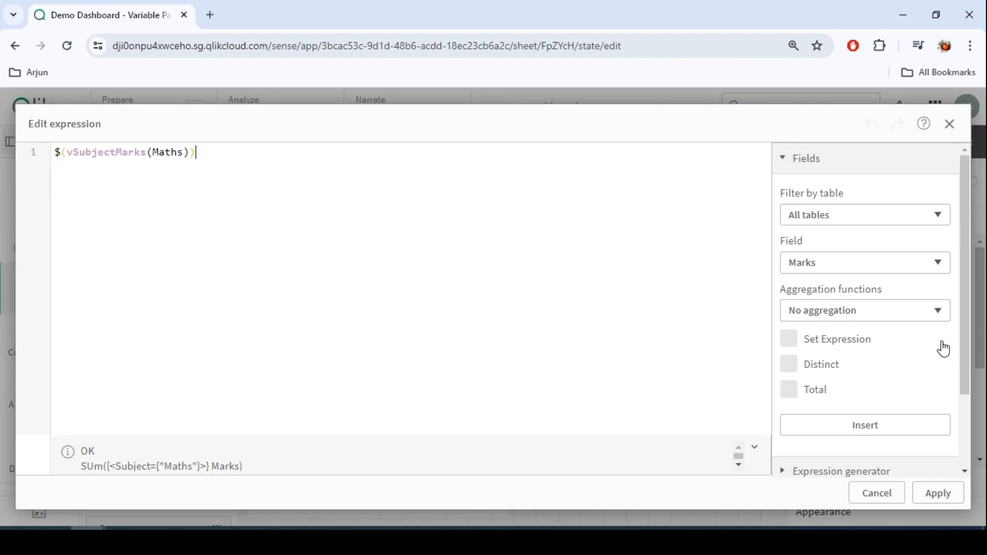
pyautogui.doubleClick(118, 160)
pyautogui.write('vst')
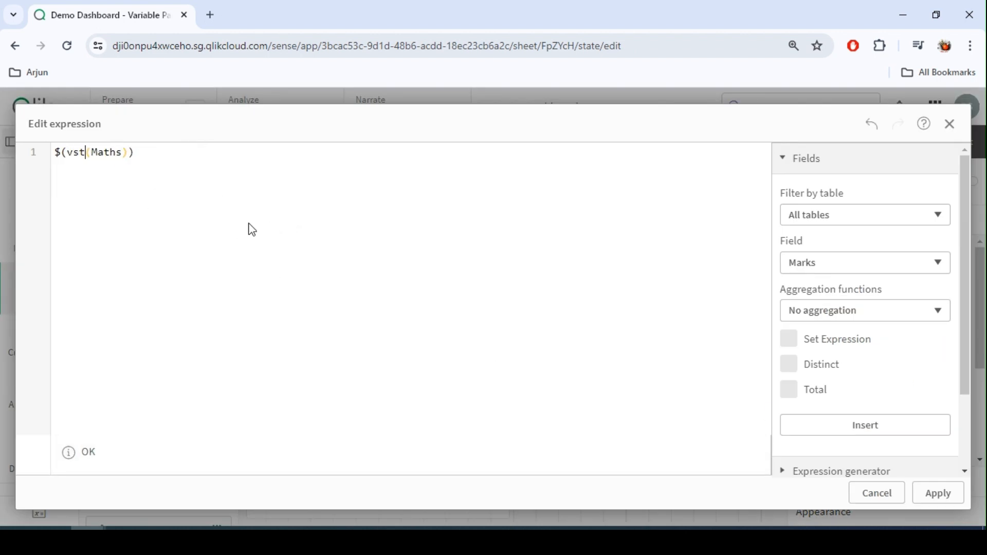
pyautogui.click(130, 175)
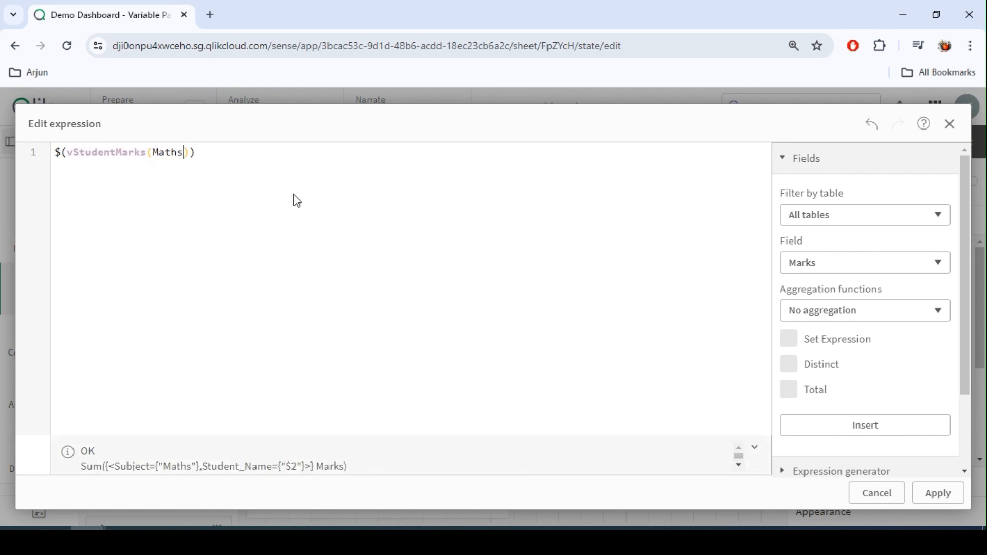
pyautogui.write(',Alice Lee')
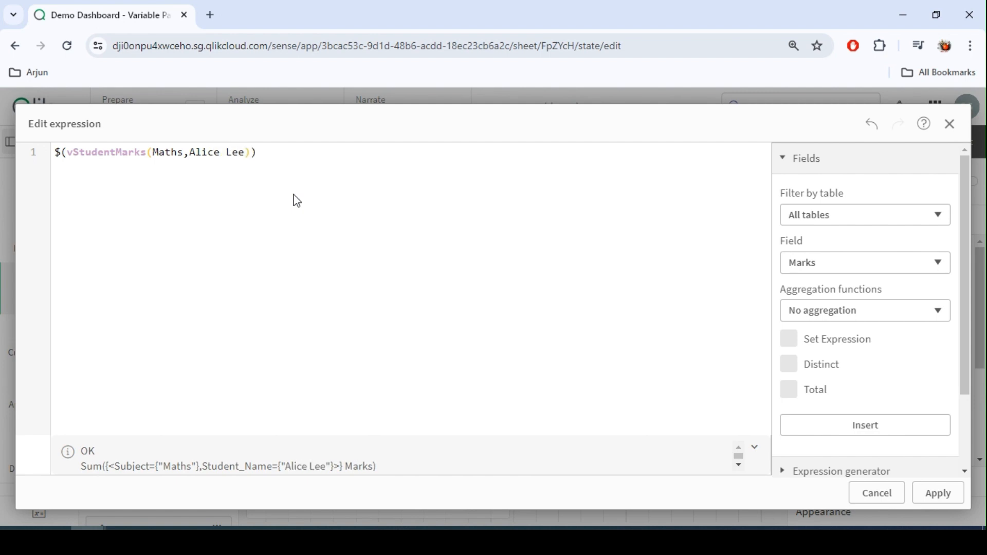
pyautogui.doubleClick(172, 152)
pyautogui.doubleClick(209, 153)
pyautogui.doubleClick(166, 152)
pyautogui.doubleClick(208, 152)
pyautogui.doubleClick(239, 153)
pyautogui.click(208, 153)
pyautogui.doubleClick(208, 153)
pyautogui.click(938, 493)
pyautogui.click(940, 153)
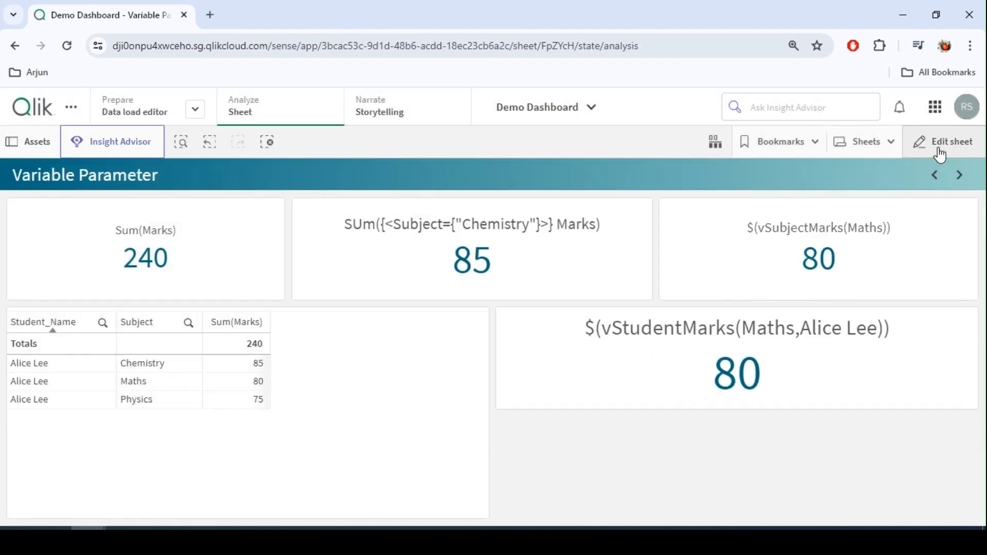